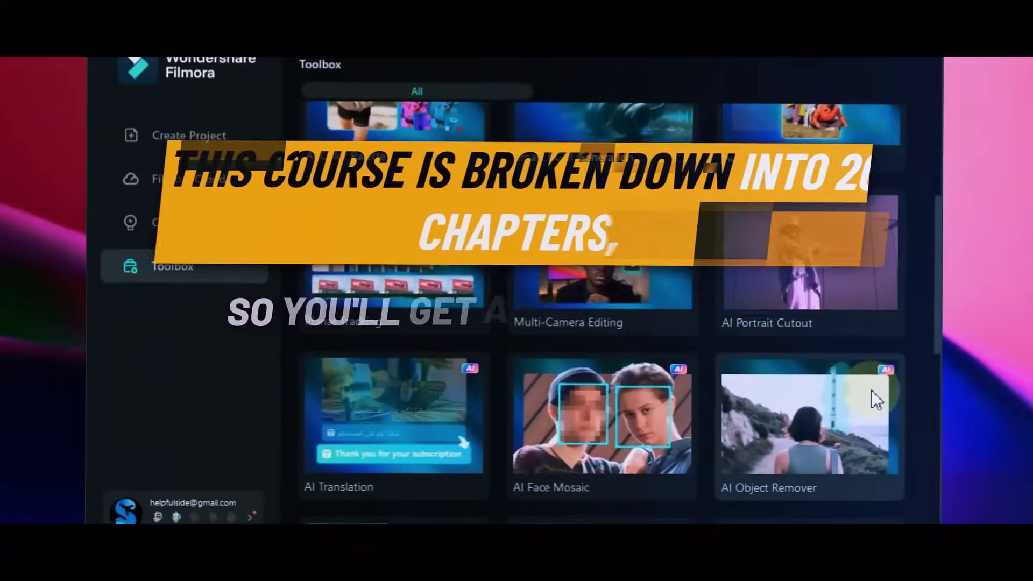
scroll(880, 389, "down", 3)
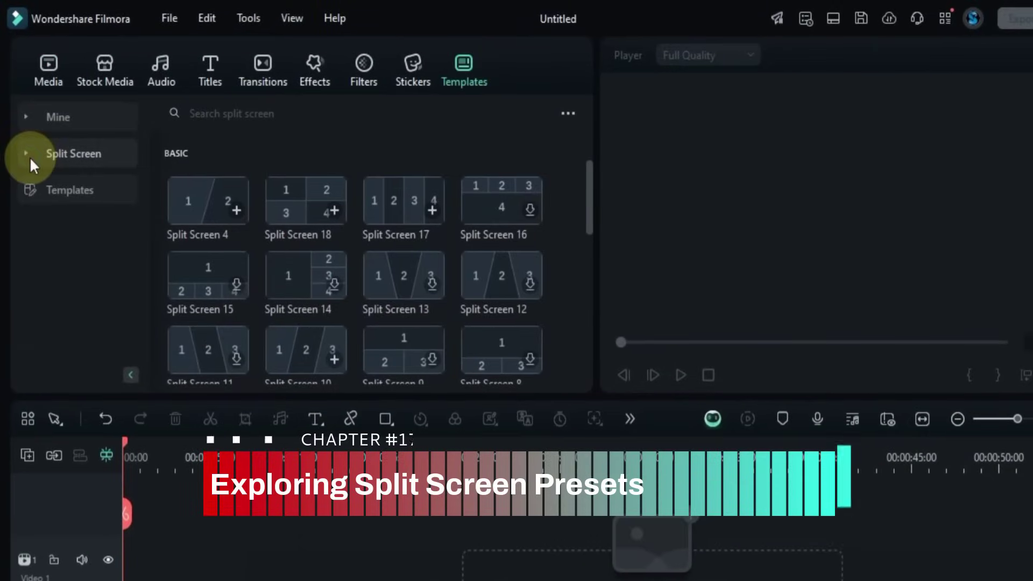
- Expand the Split Screen template categories and preview the Split Screen 10 layout
left_click(70, 154)
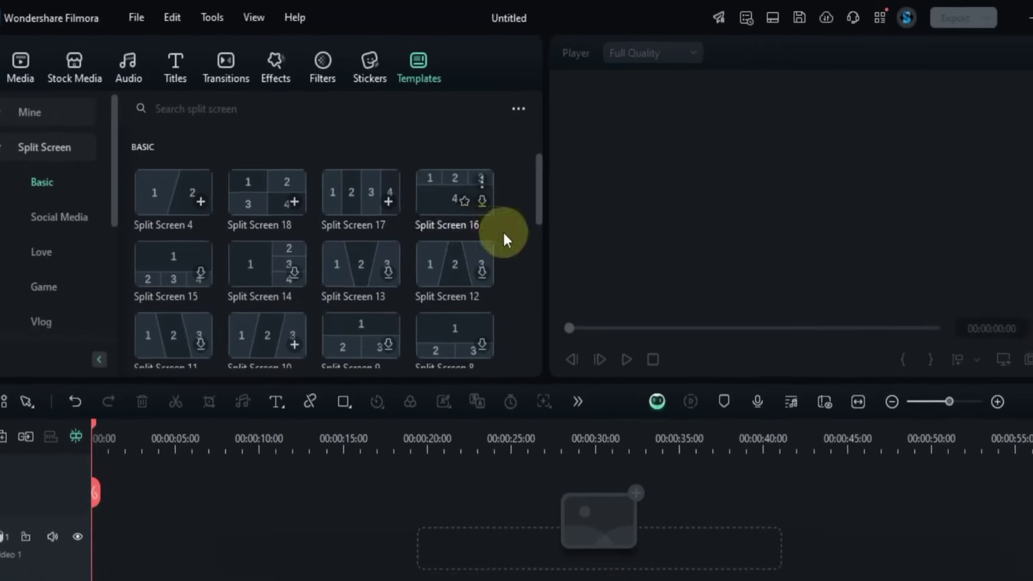
scroll(502, 231, "down", 5)
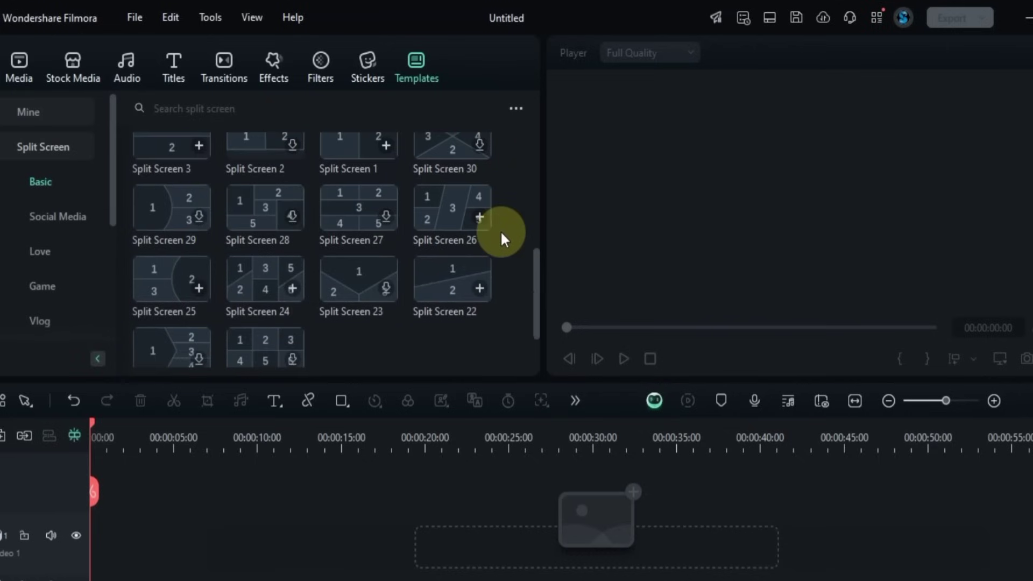
scroll(425, 240, "up", 5)
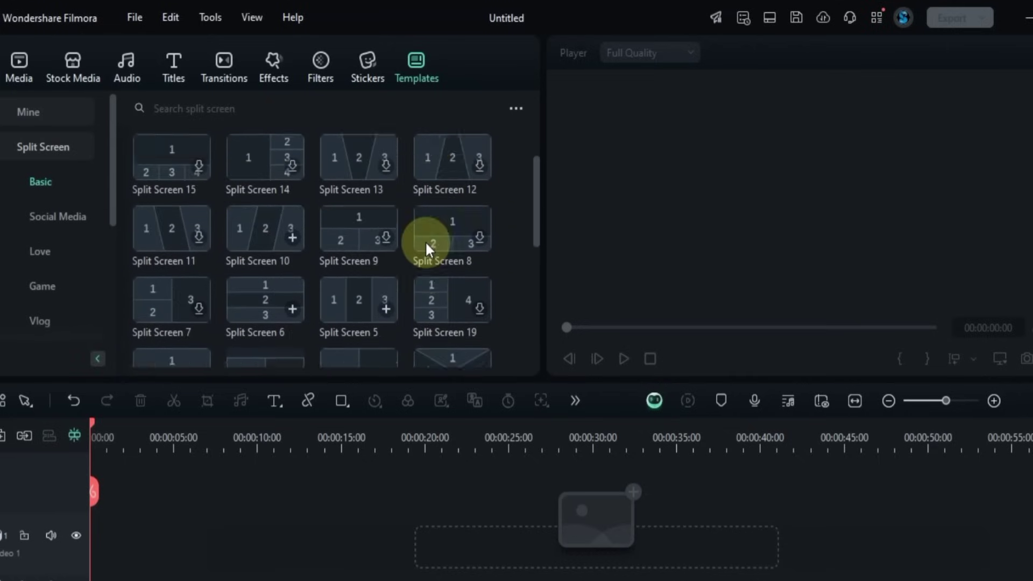
left_click(248, 315)
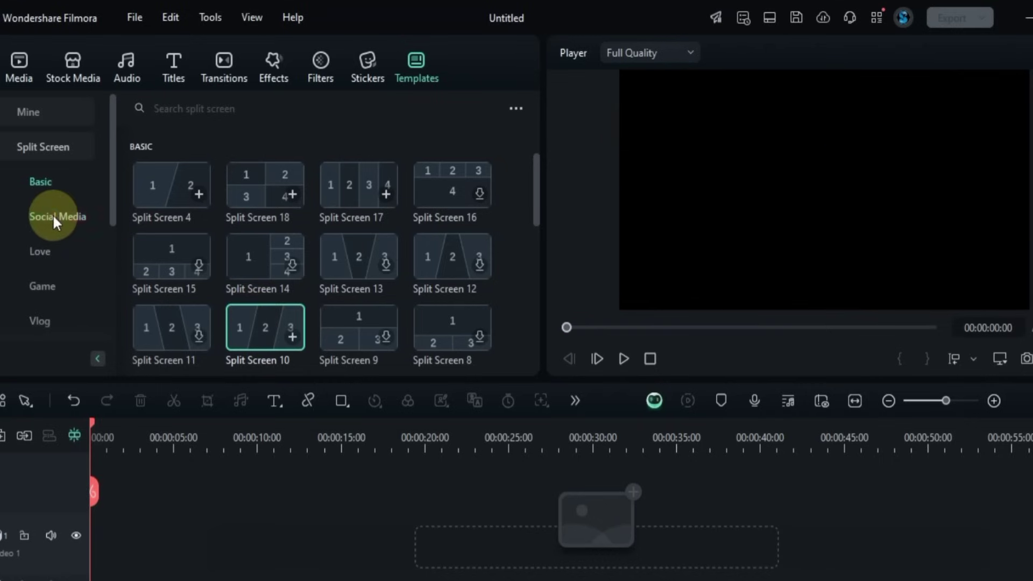
- Show the Social Media split-screen templates and preview a three-phone layout
left_click(52, 214)
left_click(159, 264)
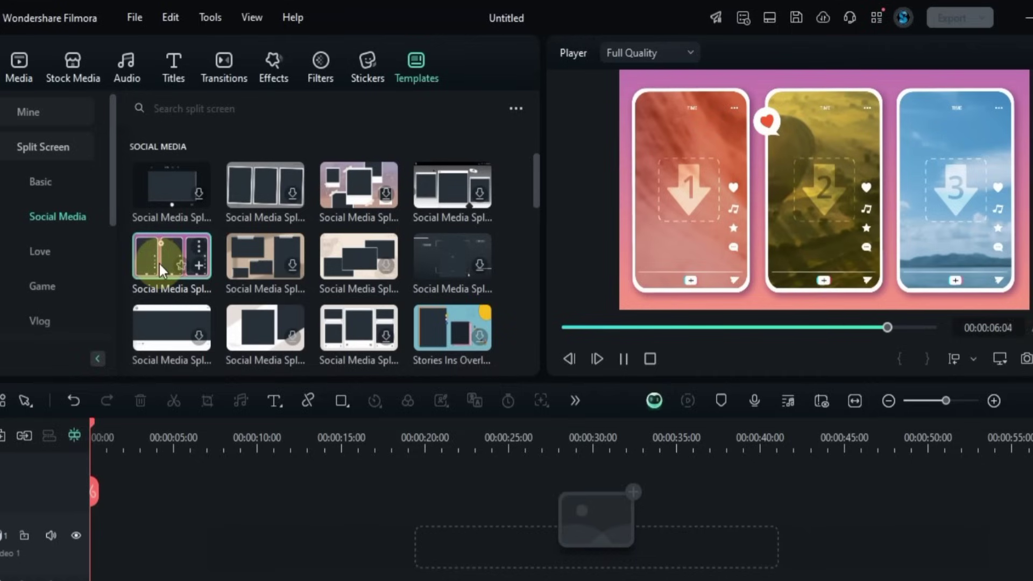
scroll(351, 273, "down", 5)
scroll(350, 271, "down", 5)
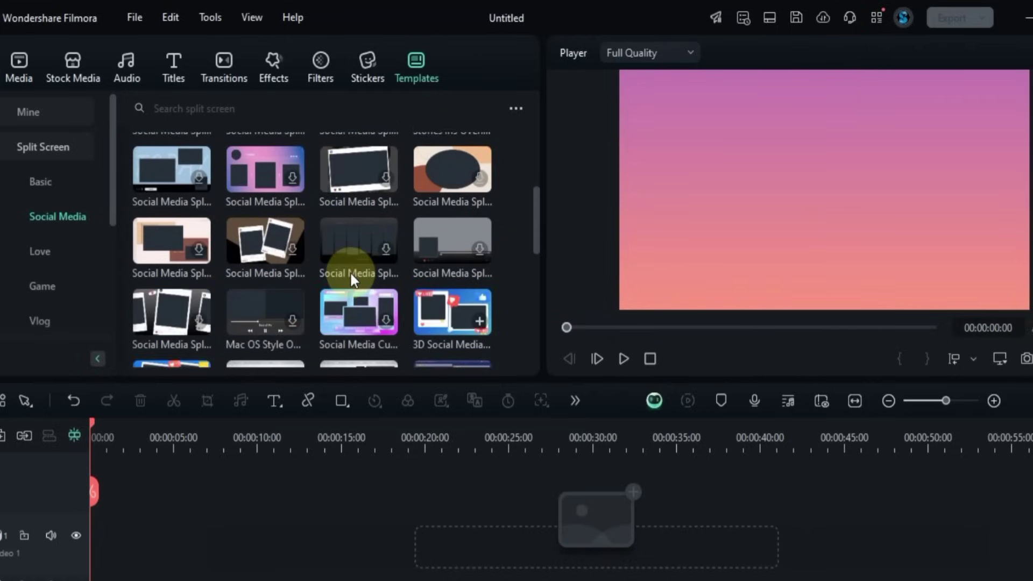
- Show the Love category and preview two wedding templates
scroll(239, 277, "down", 2)
left_click(50, 250)
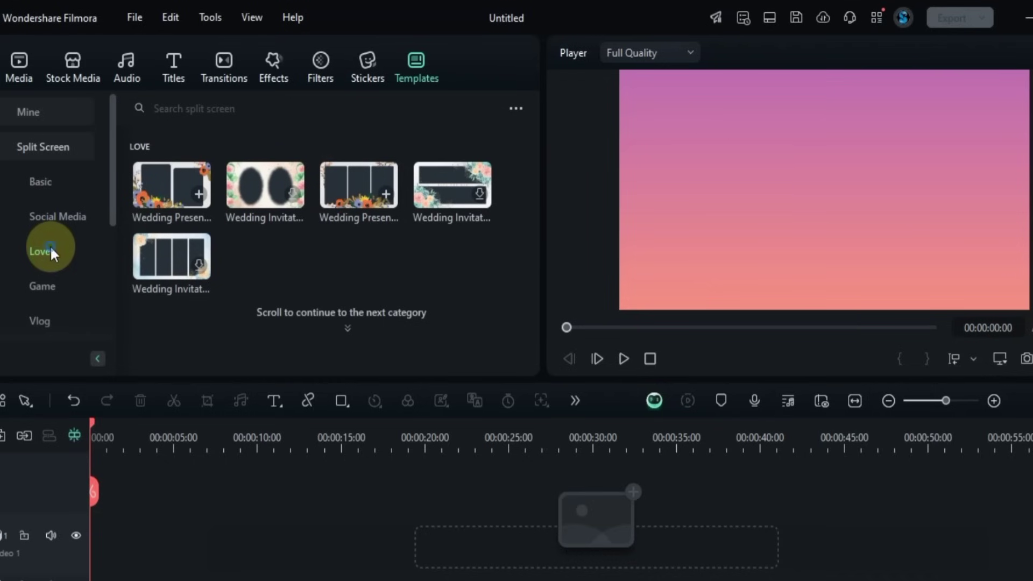
left_click(172, 216)
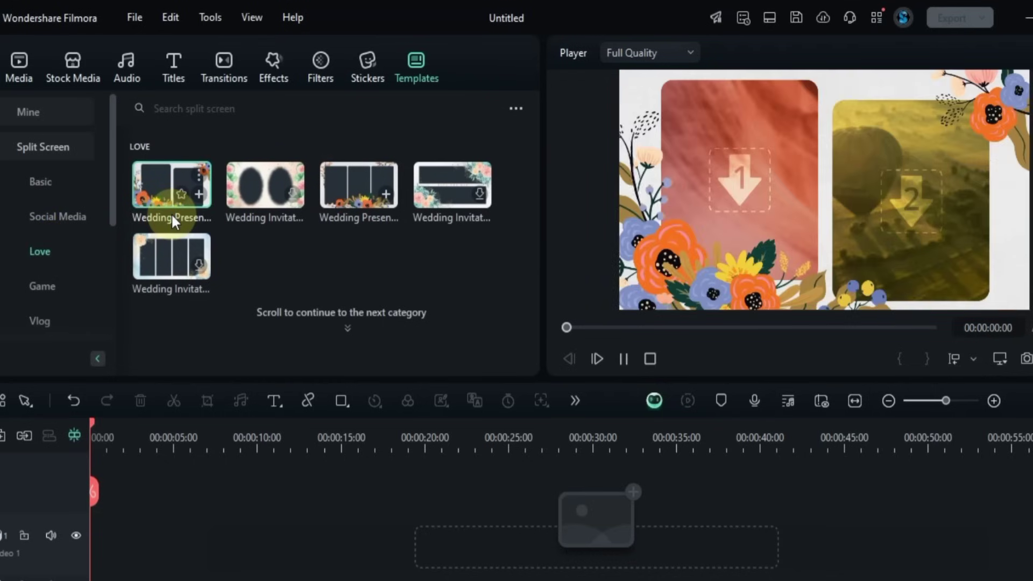
left_click(179, 251)
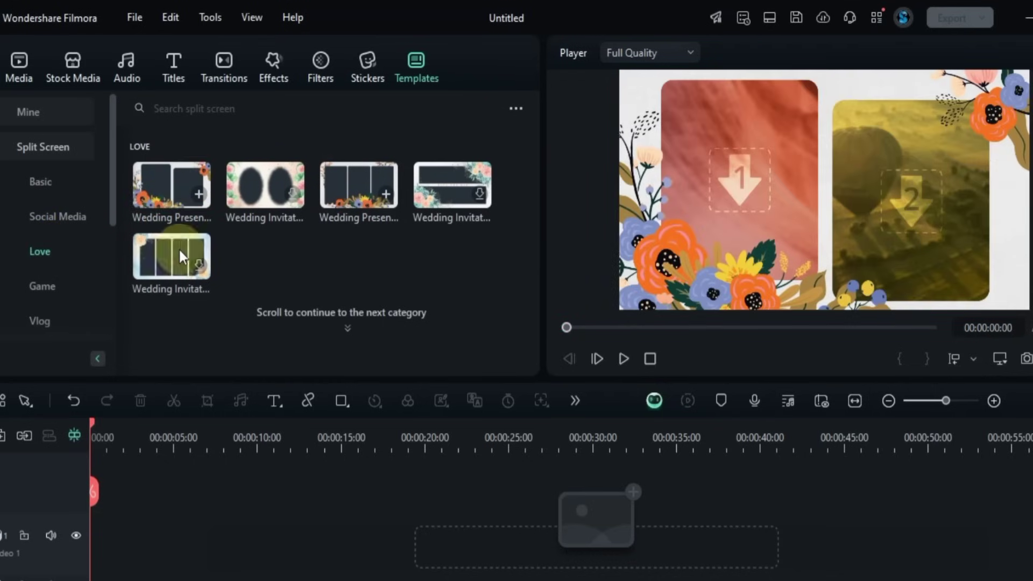
- Show the Game category and preview the streaming and VS fight layouts
left_click(41, 288)
scroll(310, 267, "down", 5)
scroll(310, 267, "up", 5)
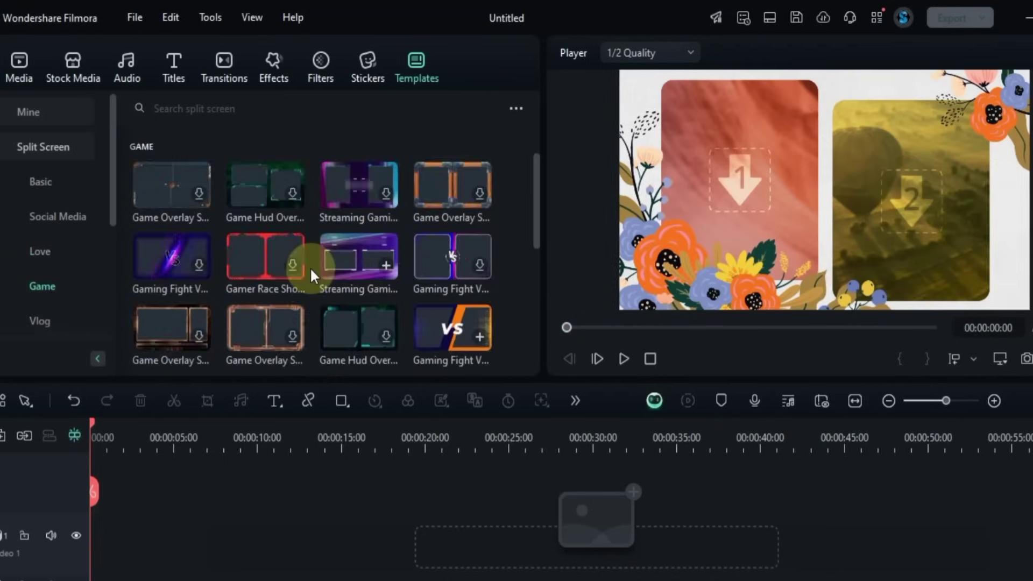
left_click(341, 270)
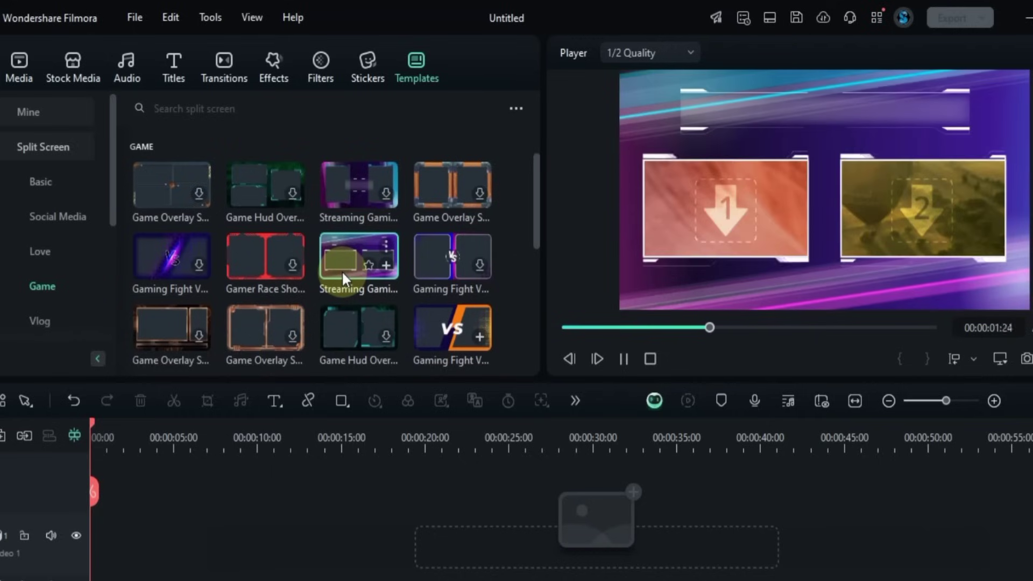
left_click(433, 347)
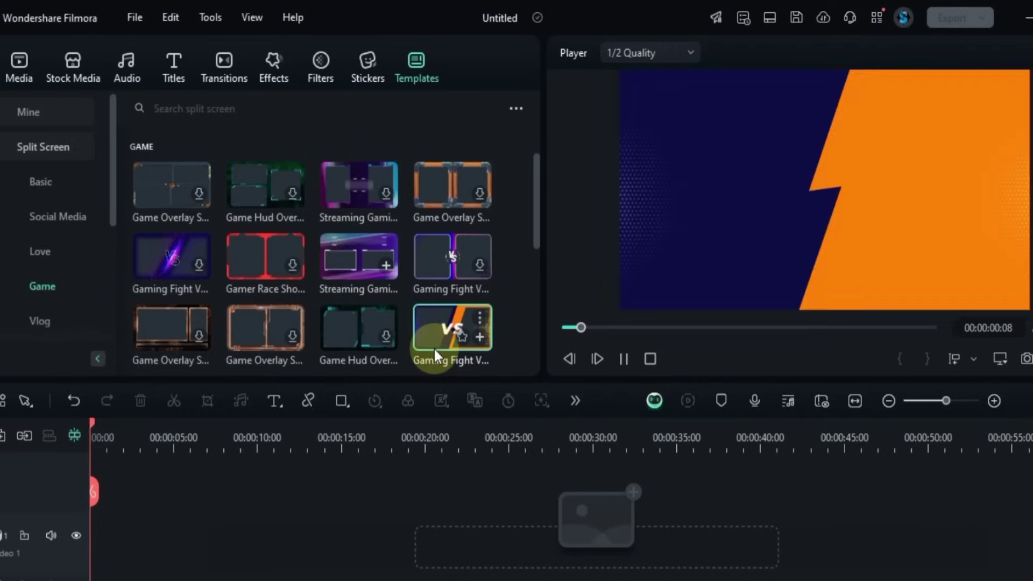
scroll(34, 294, "down", 3)
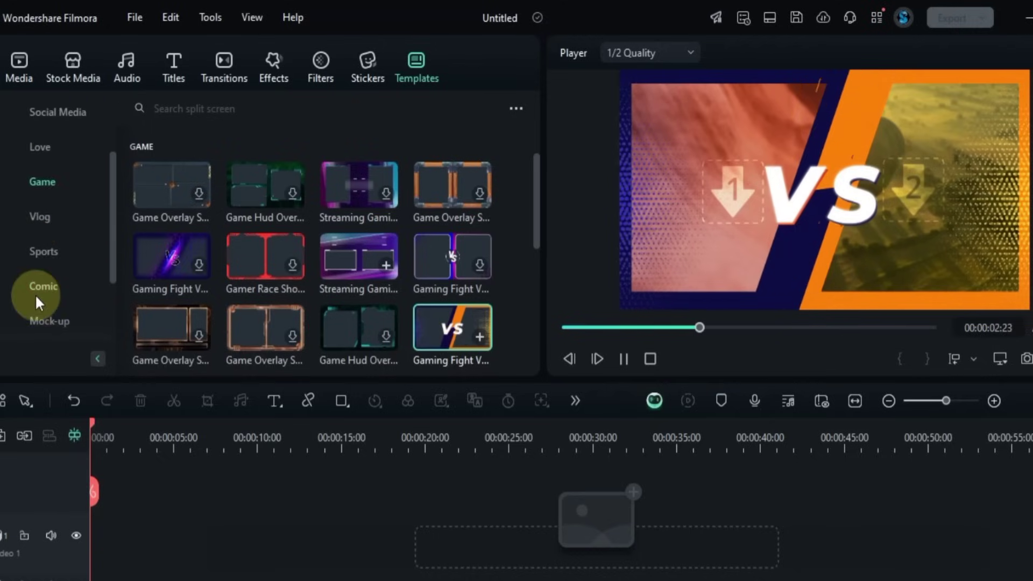
- Show the Vlog category and preview the REC camera and Wedding polaroid templates
left_click(38, 219)
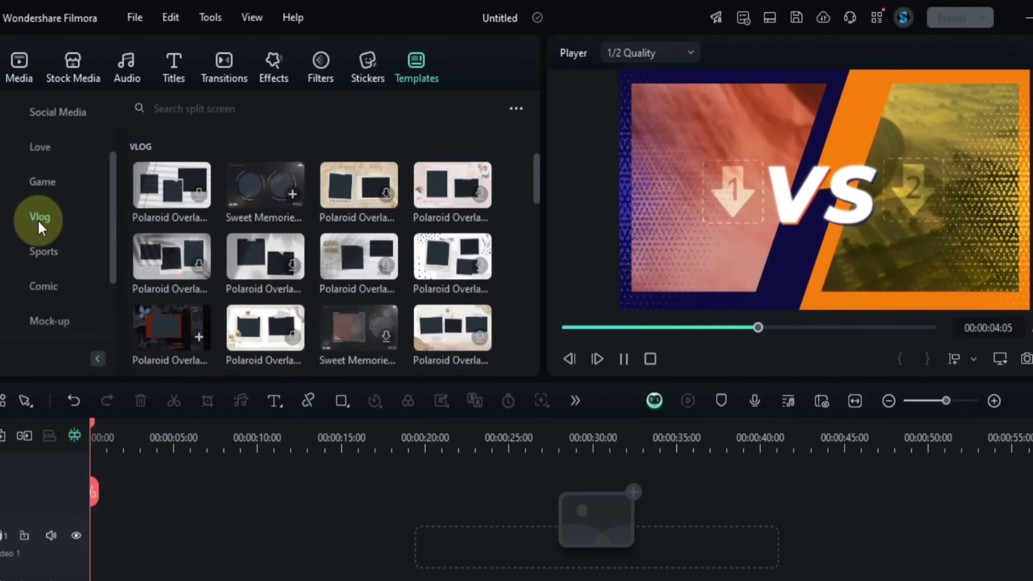
left_click(241, 205)
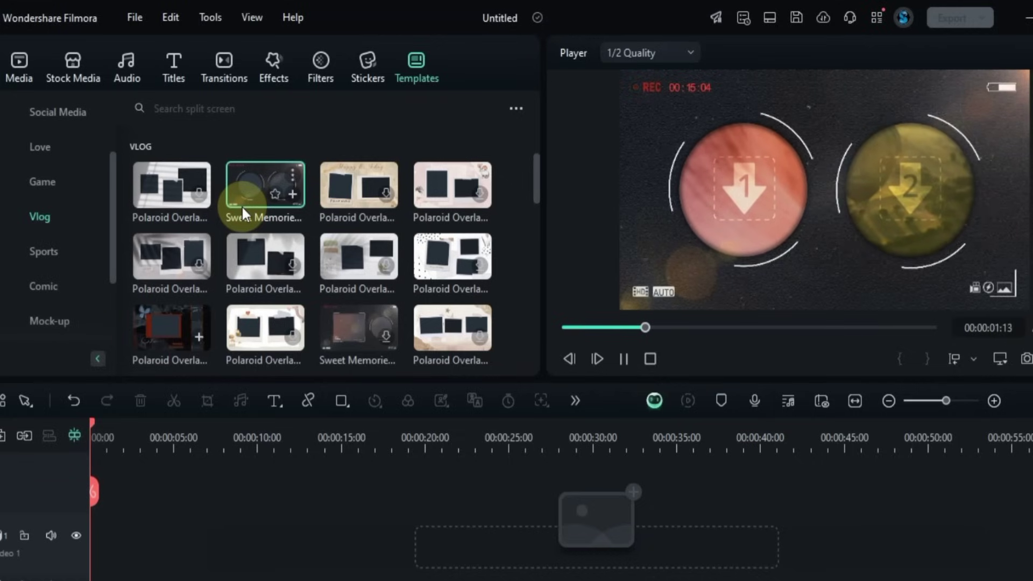
scroll(285, 215, "down", 2)
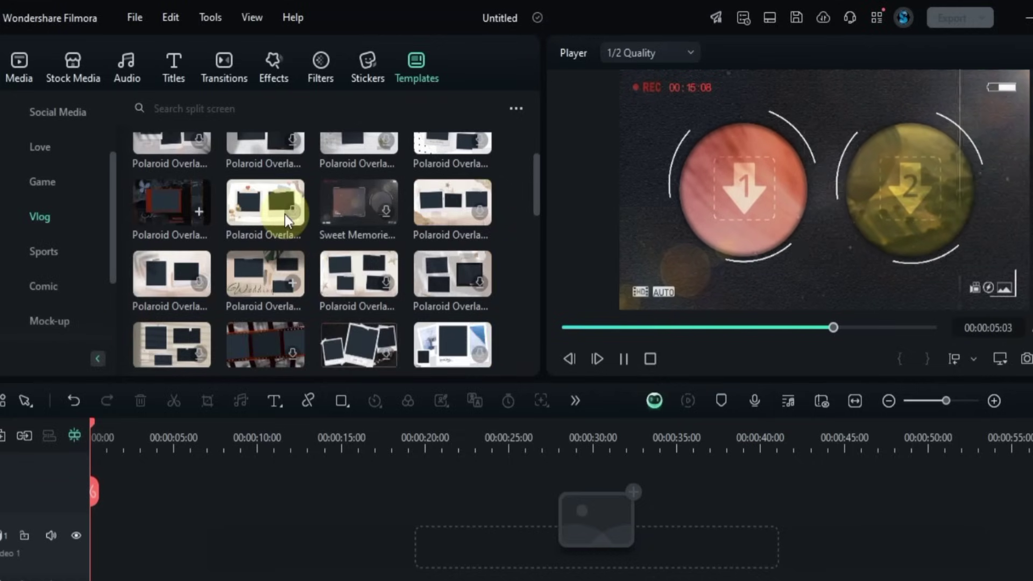
left_click(245, 301)
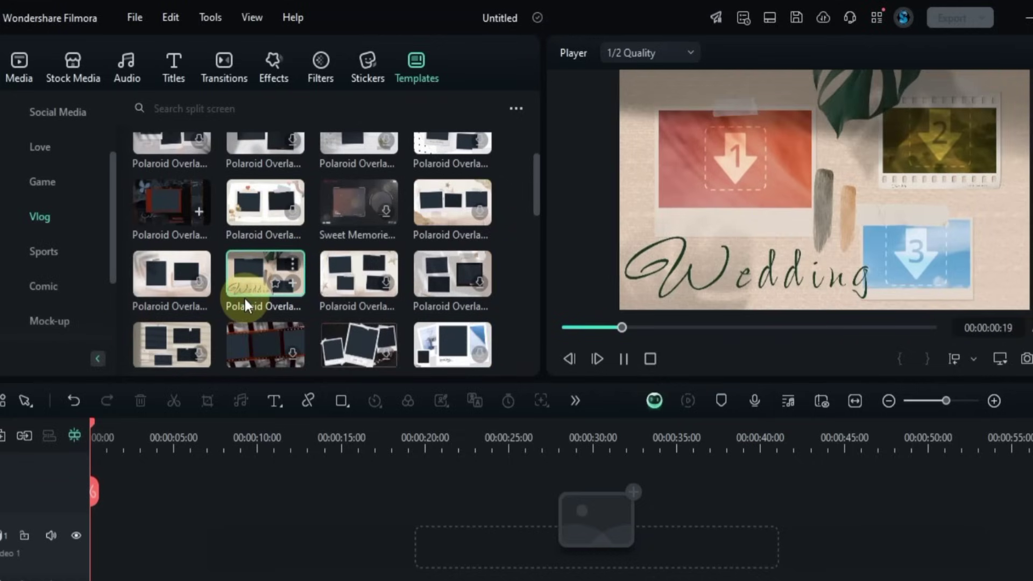
- Show the Sports category and preview the sports show stadium layout
left_click(48, 251)
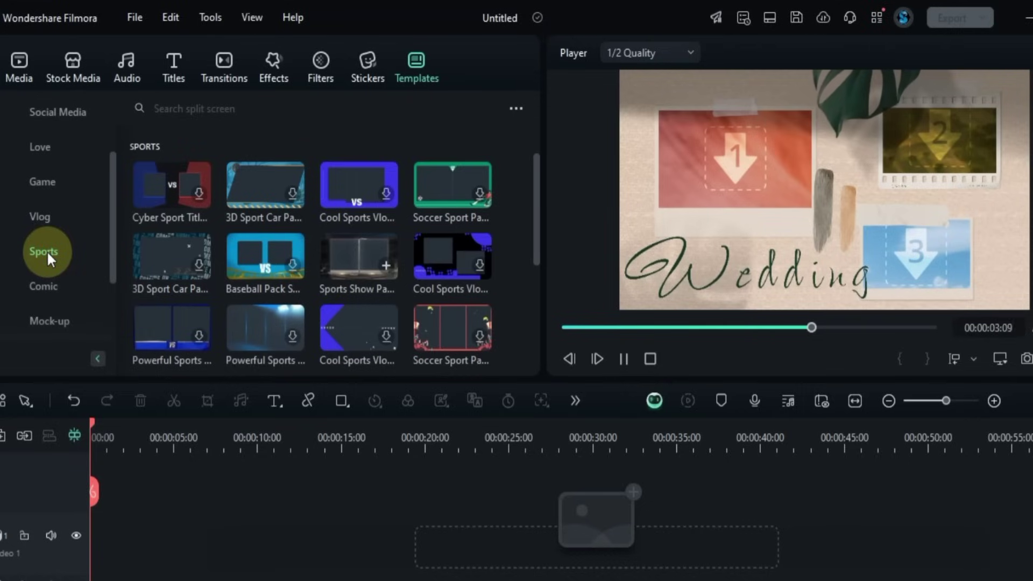
left_click(336, 274)
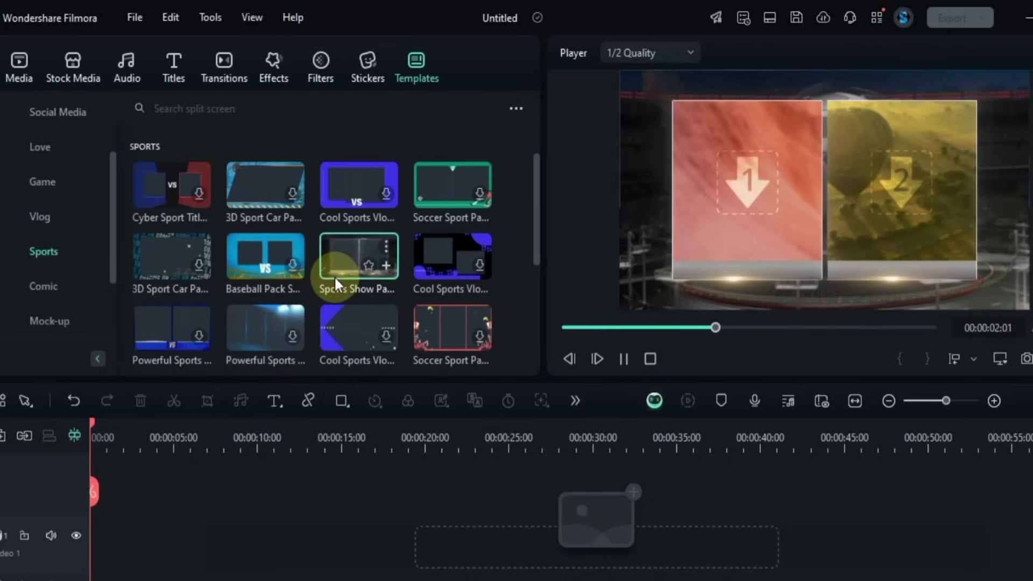
scroll(334, 276, "down", 2)
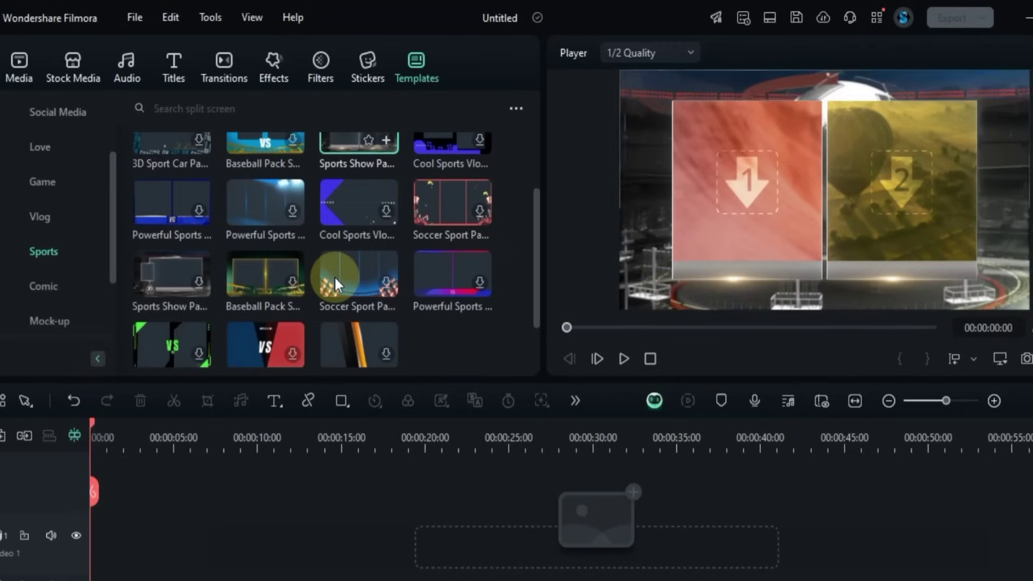
scroll(334, 275, "down", 3)
- Preview a Comic panel layout, then the phone, laptop, tablet and two-phone Mock-up templates
left_click(41, 285)
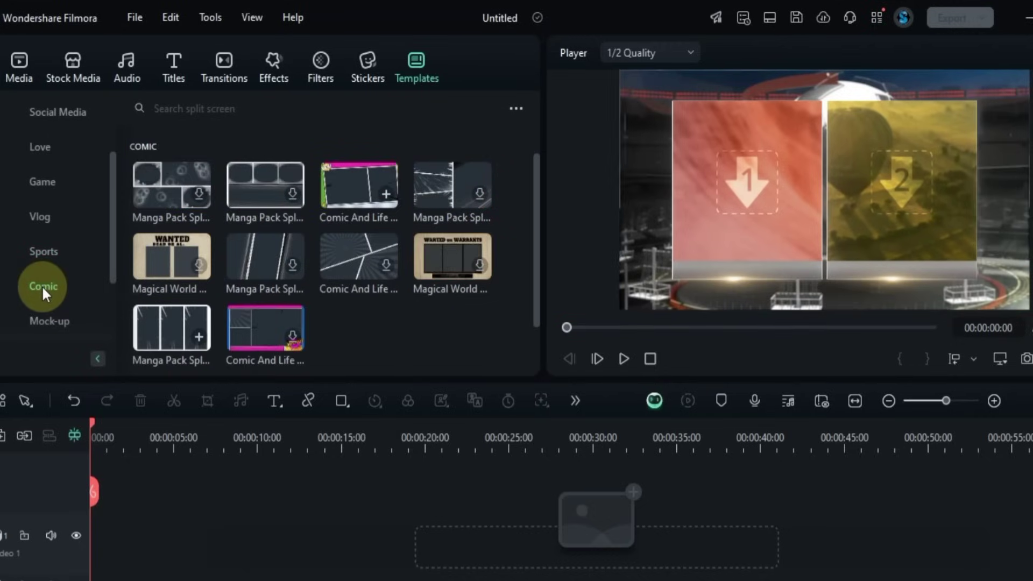
left_click(348, 211)
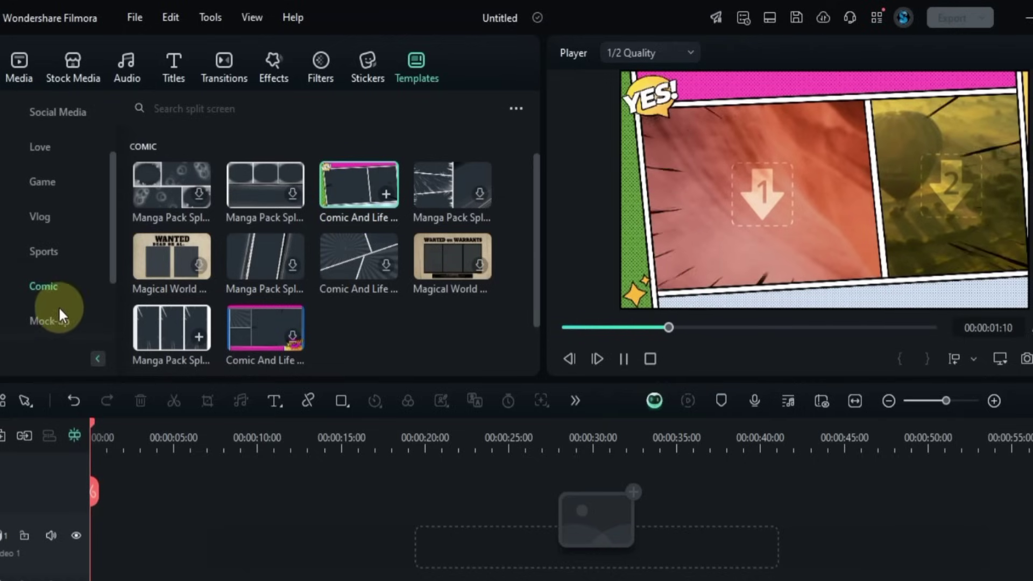
left_click(53, 320)
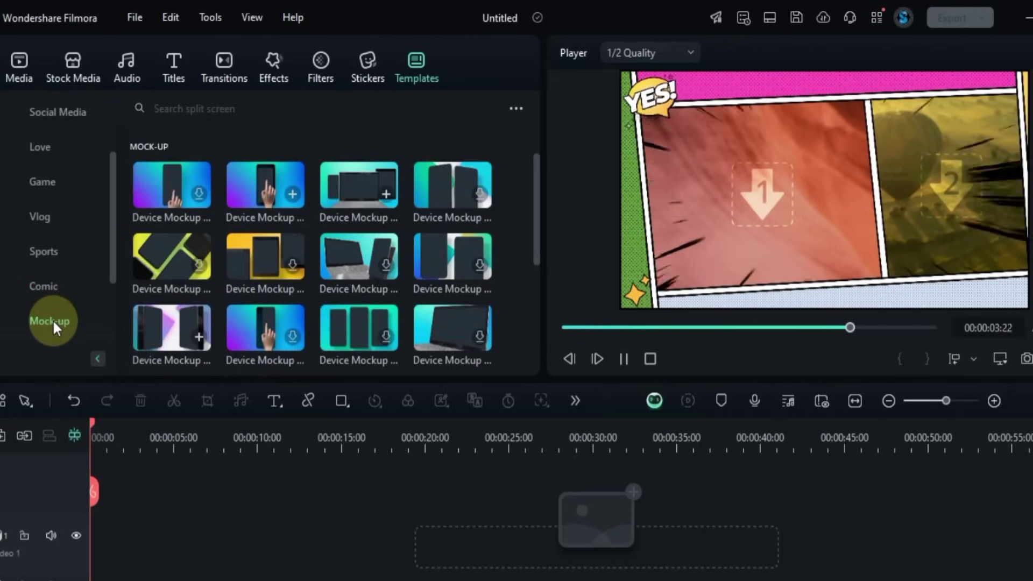
left_click(342, 211)
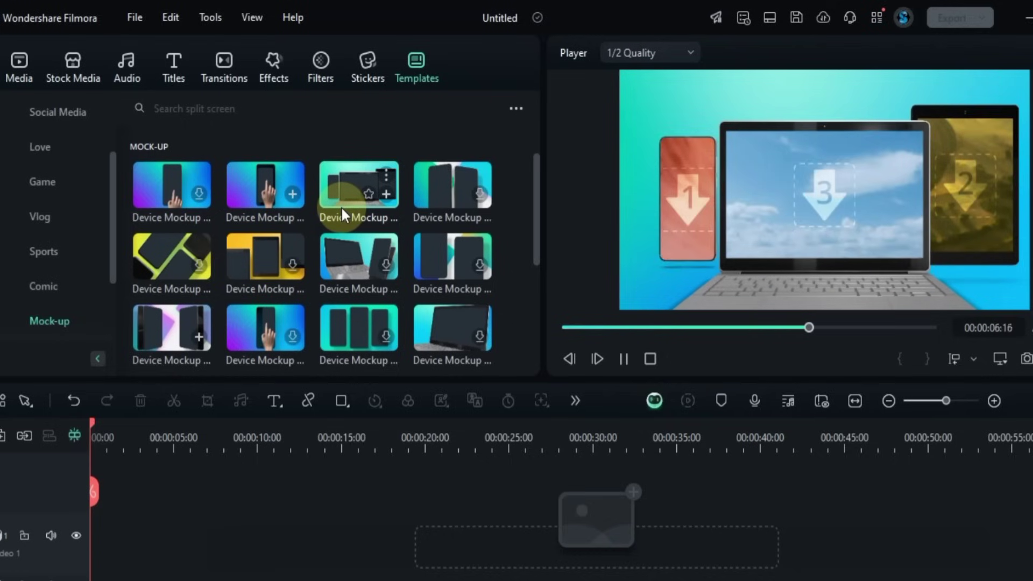
left_click(256, 202)
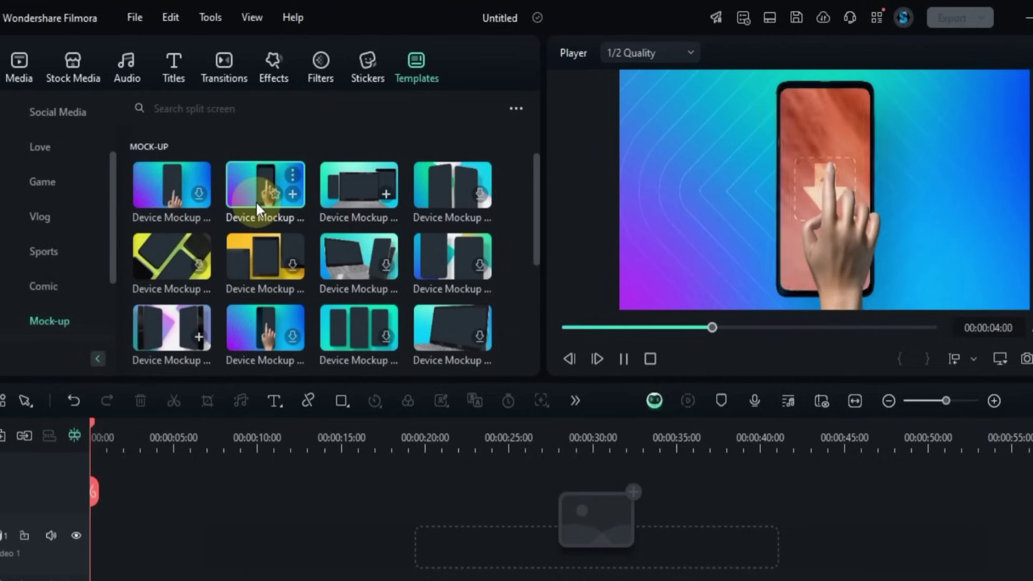
scroll(256, 203, "down", 2)
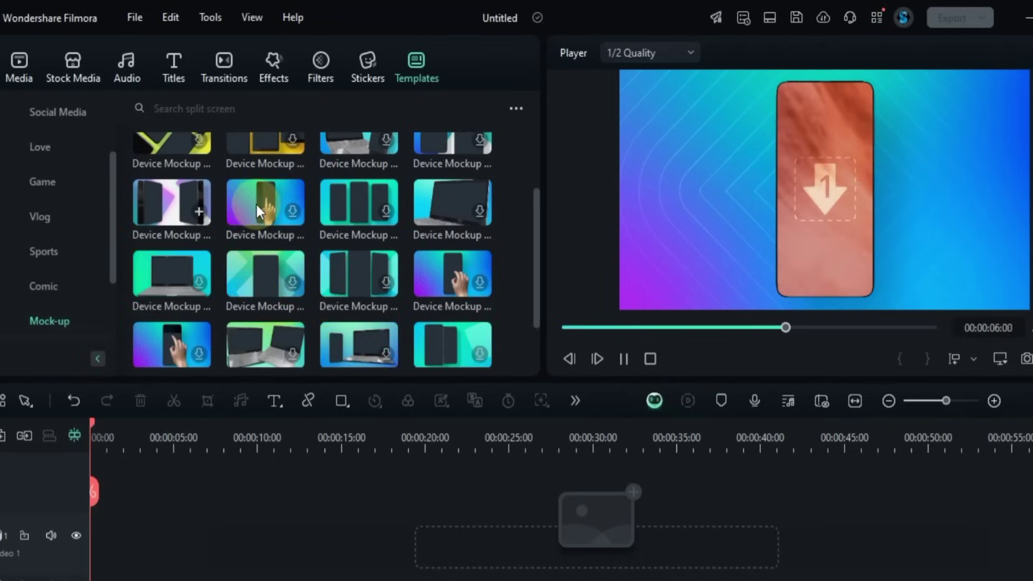
left_click(151, 219)
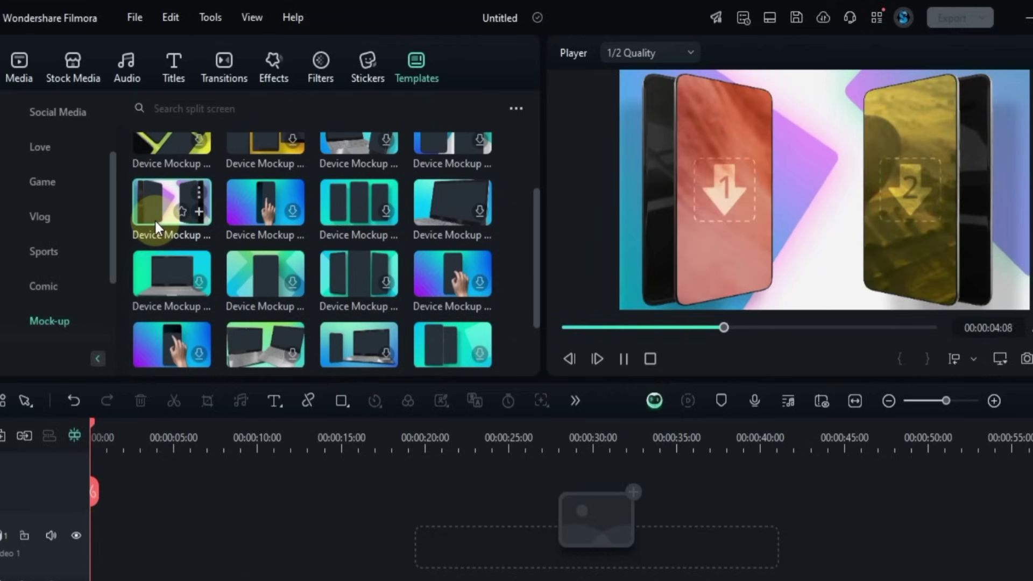
scroll(64, 269, "down", 2)
- Show the Festival category and preview the Christmas Split, Merry Christmas and Cursed Horror templates
left_click(55, 253)
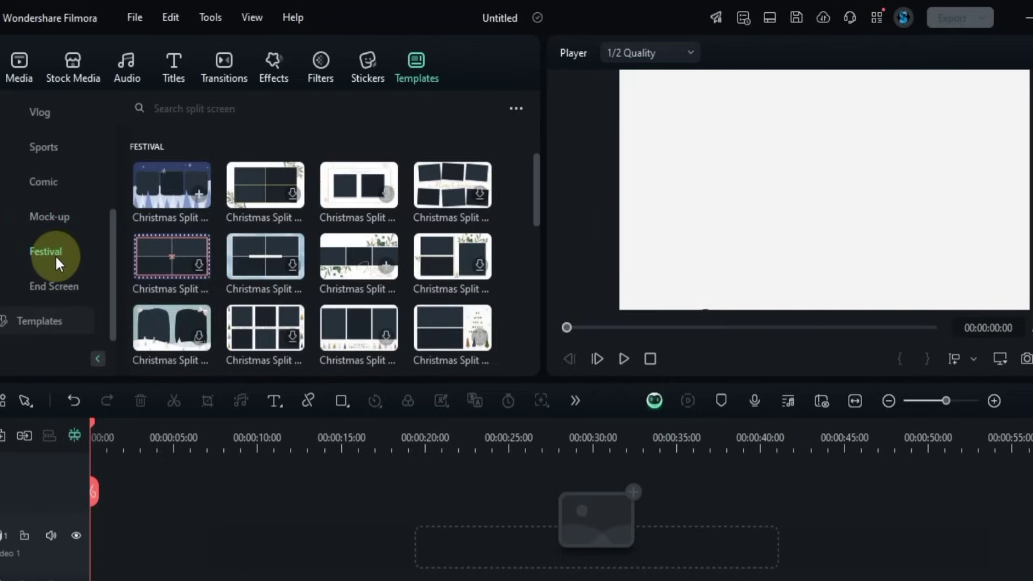
left_click(153, 214)
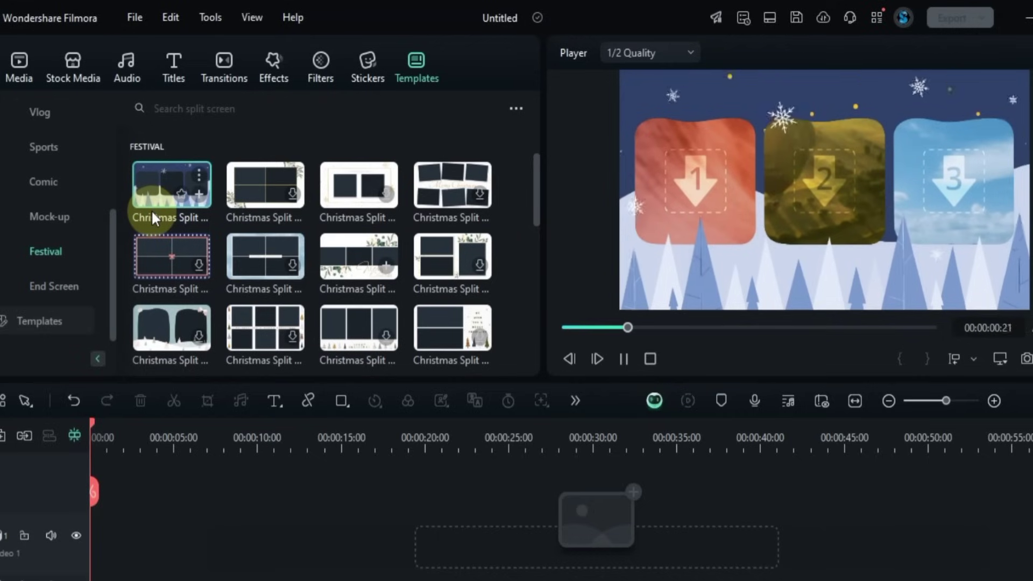
left_click(353, 271)
scroll(354, 270, "down", 5)
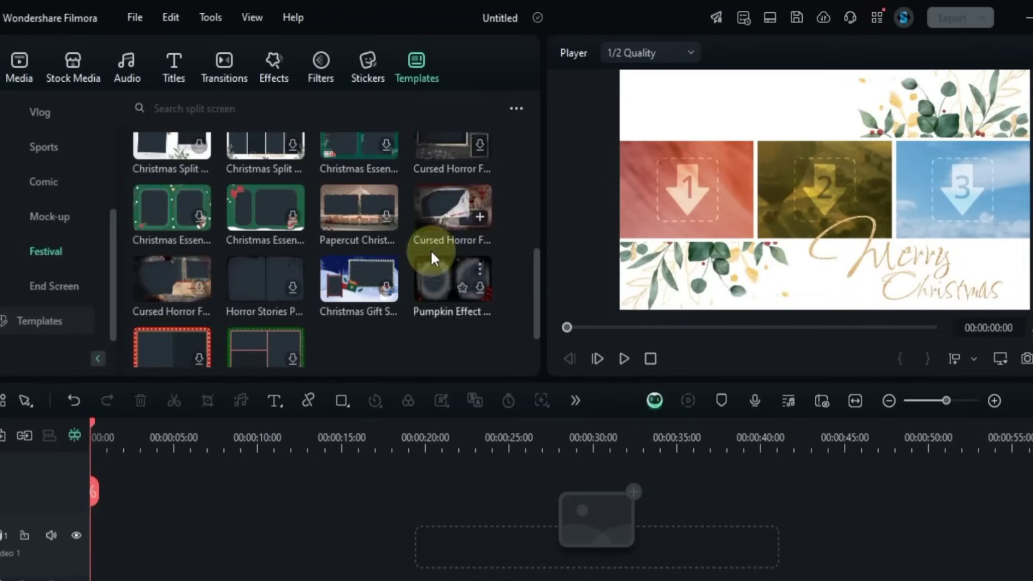
left_click(431, 222)
scroll(433, 231, "up", 2)
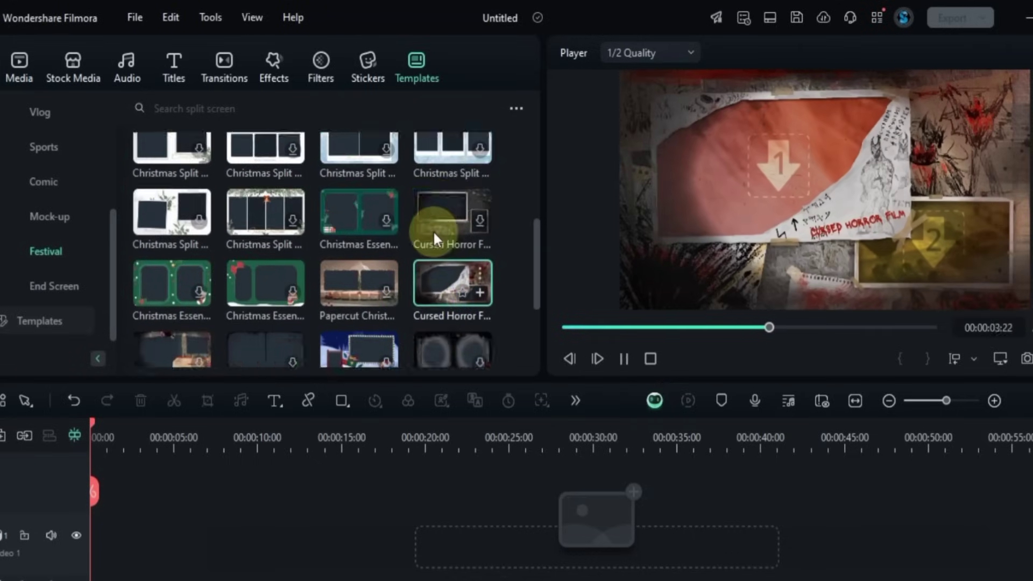
- Show End Screen templates and preview YouTuber End Screen and Business Explainer
left_click(66, 285)
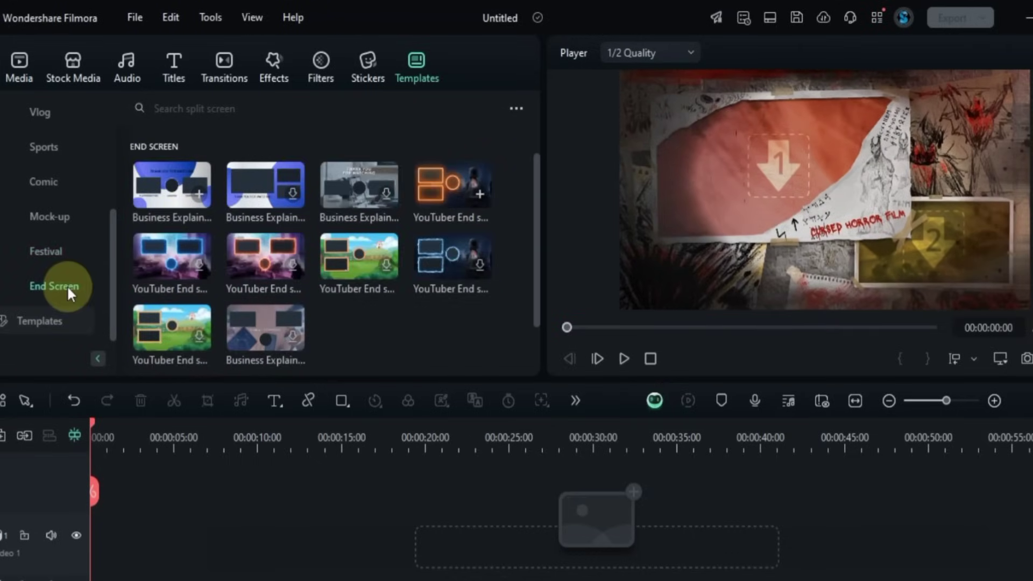
left_click(433, 204)
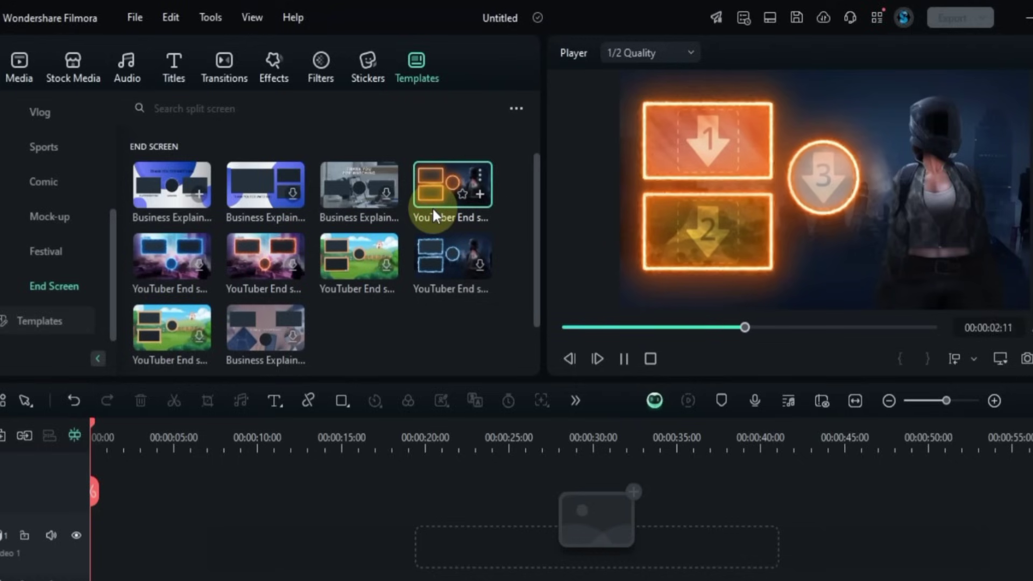
left_click(157, 205)
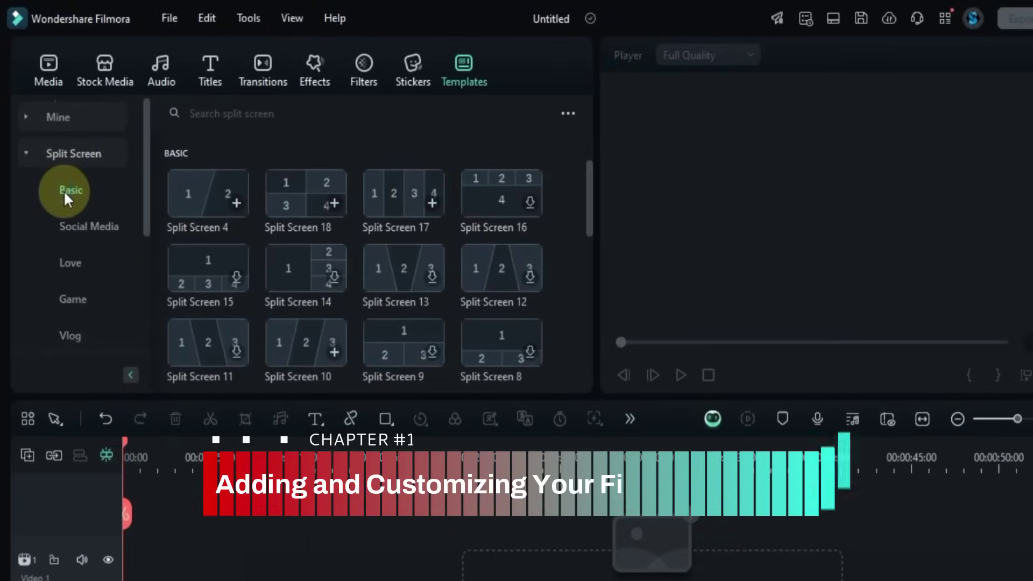
- Place Split Screen 25 on the Video 1 track and trim it to end at 00:00:05:29
scroll(472, 243, "down", 5)
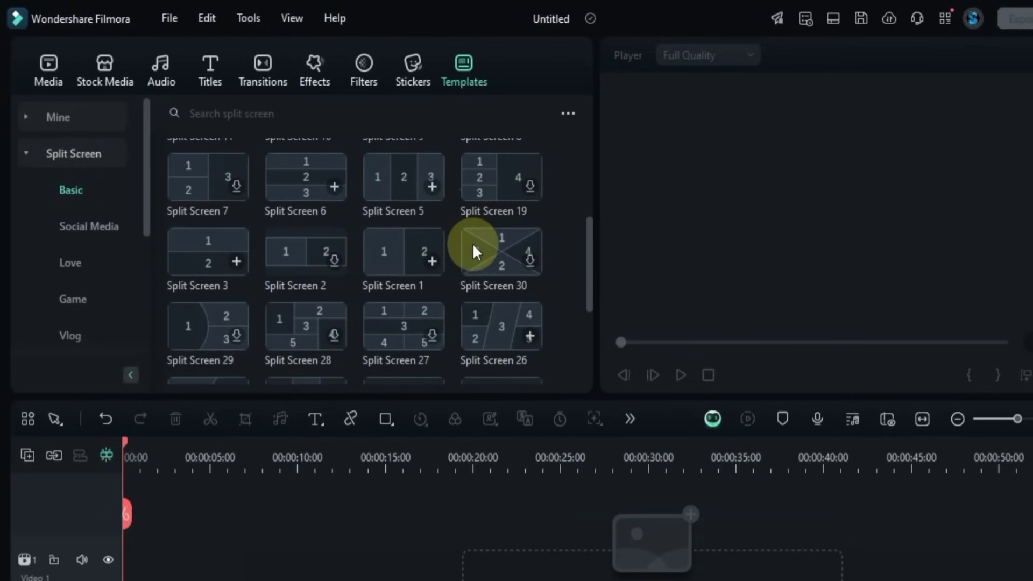
scroll(474, 246, "down", 3)
left_click_drag(176, 287, 246, 344)
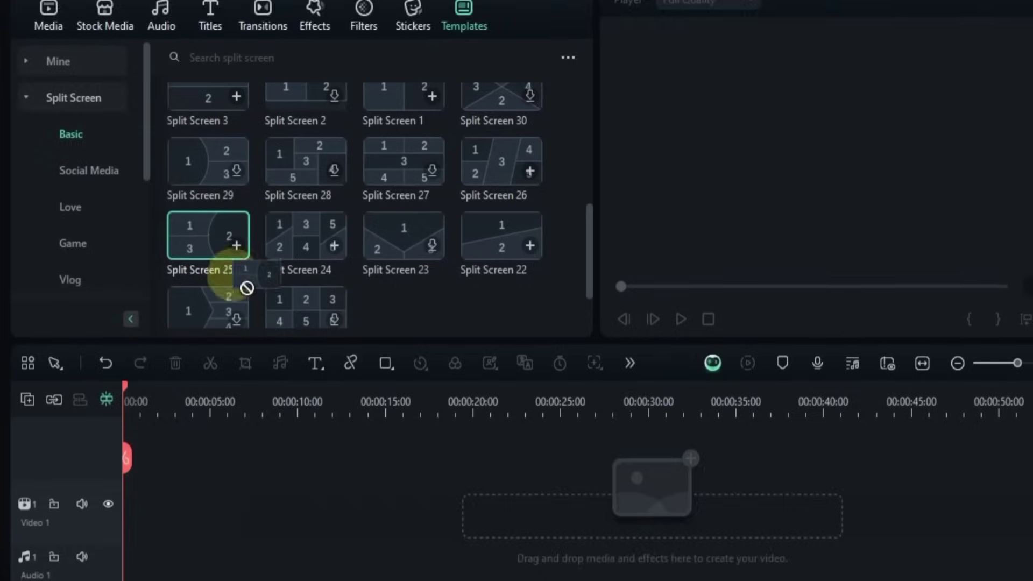
left_click_drag(247, 288, 125, 512)
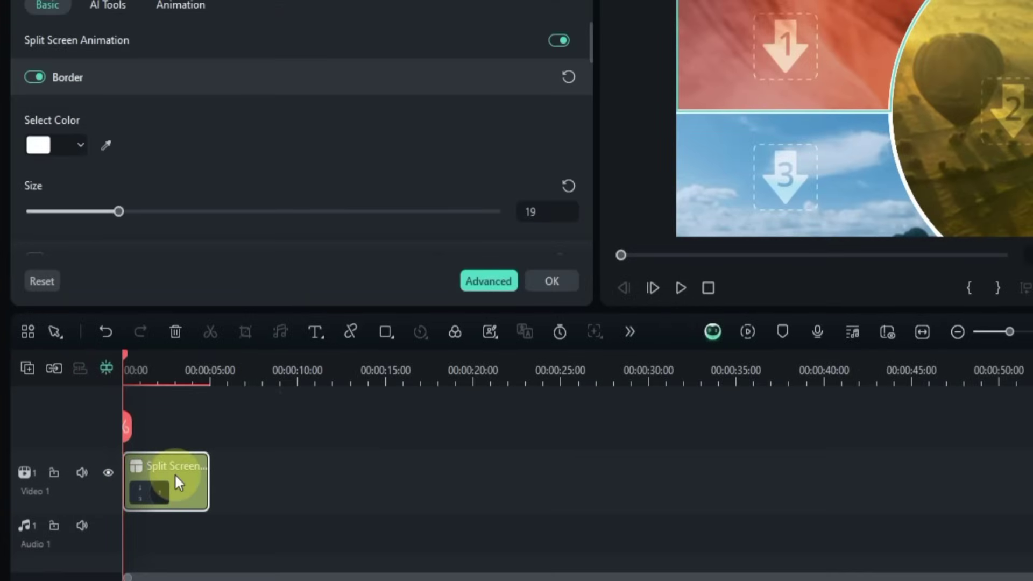
left_click_drag(207, 472, 220, 502)
- Try a yellow border, revert it to white, and set the border size to 15
left_click(158, 380)
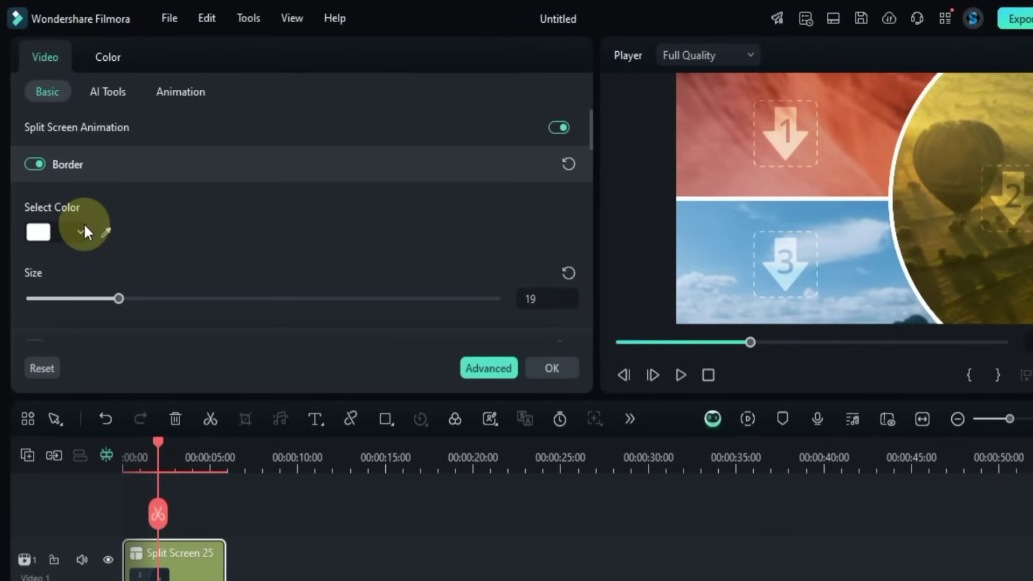
left_click(38, 232)
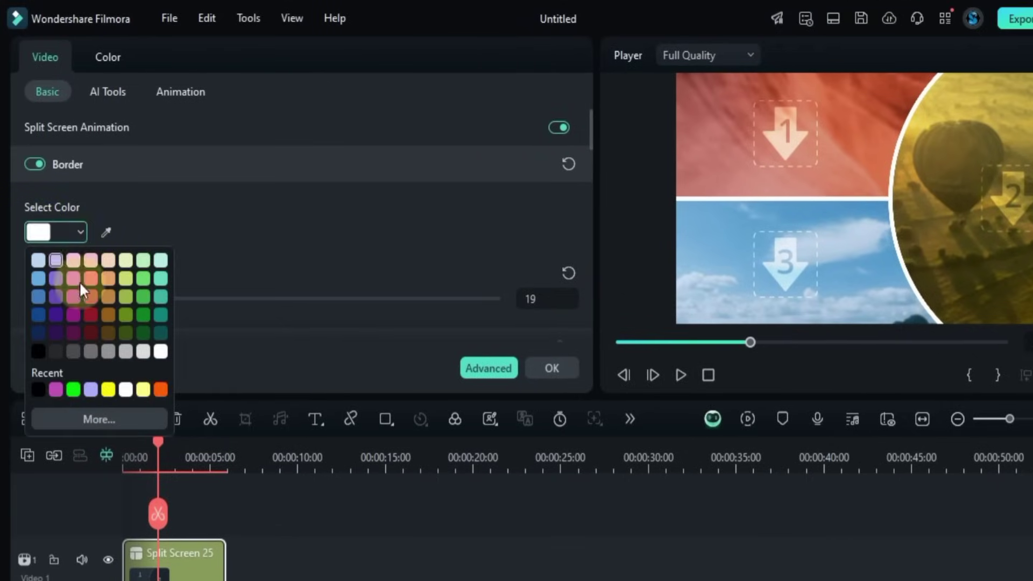
left_click(107, 389)
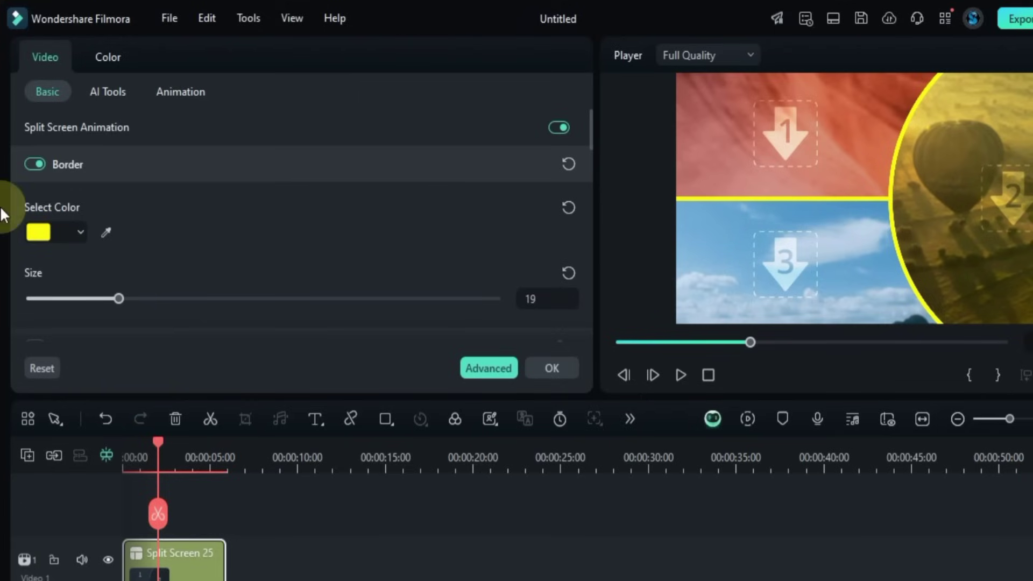
left_click(38, 232)
left_click(163, 355)
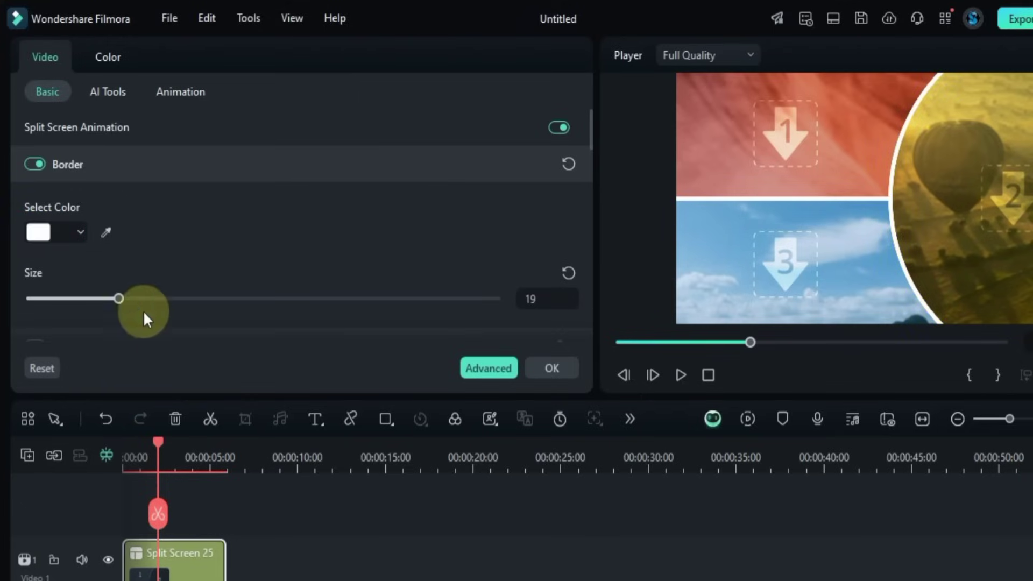
left_click_drag(143, 311, 76, 292)
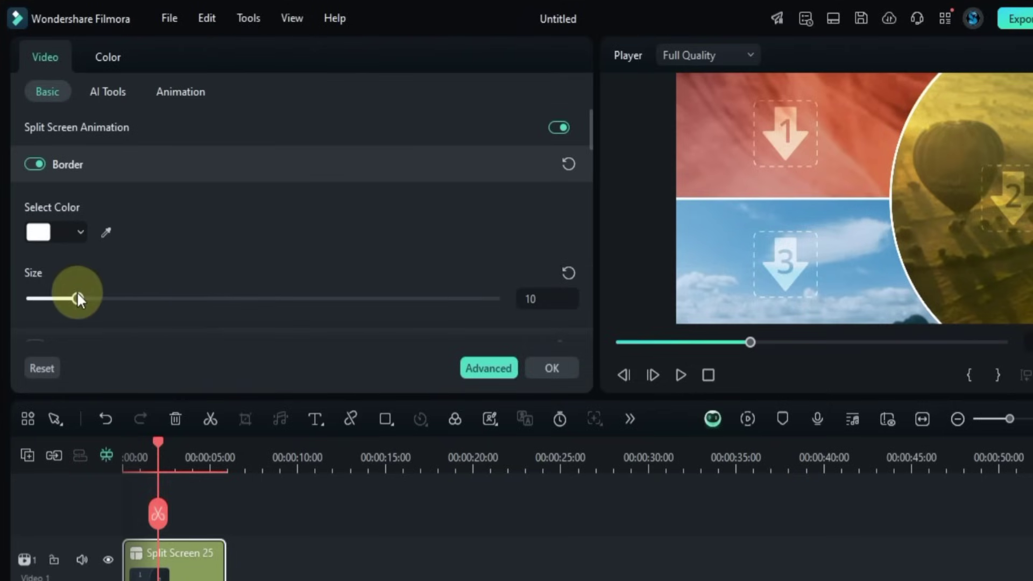
left_click(567, 272)
scroll(447, 251, "down", 2)
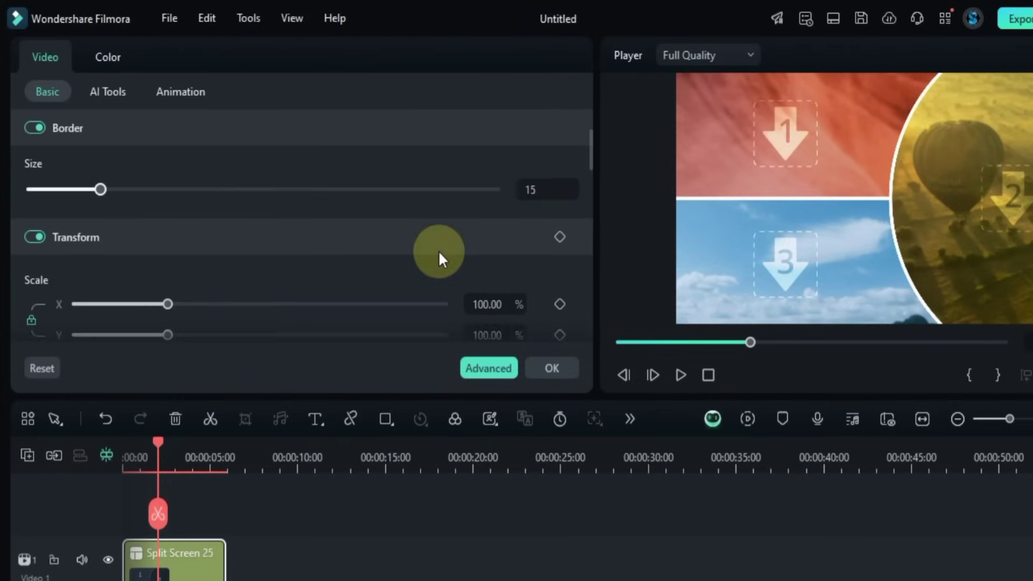
scroll(425, 244, "up", 2)
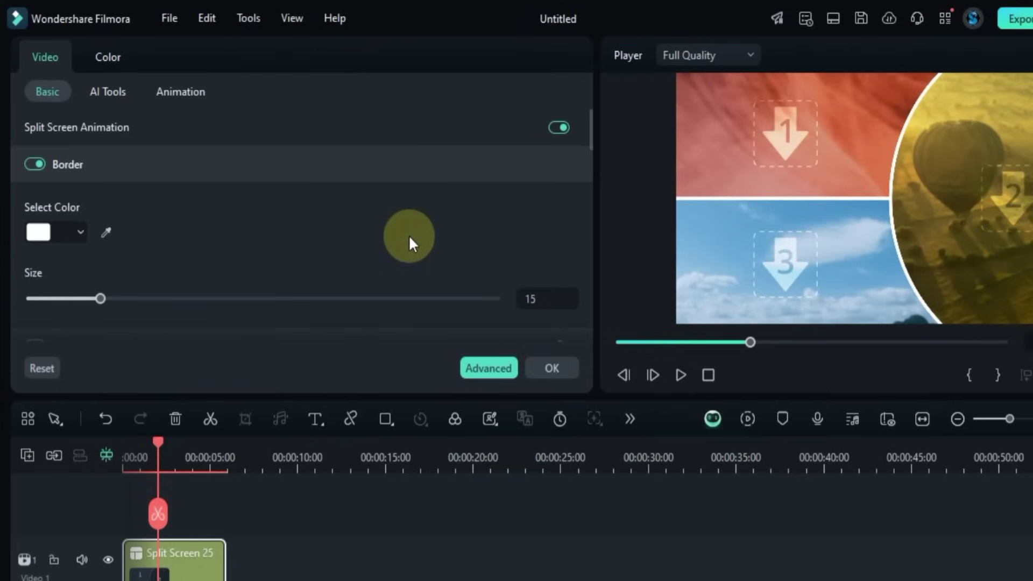
- In the Advanced editor, put clip 7727171-hd_1080_1920_25fps into section 2 and zoom it to fill the circle
left_click(477, 368)
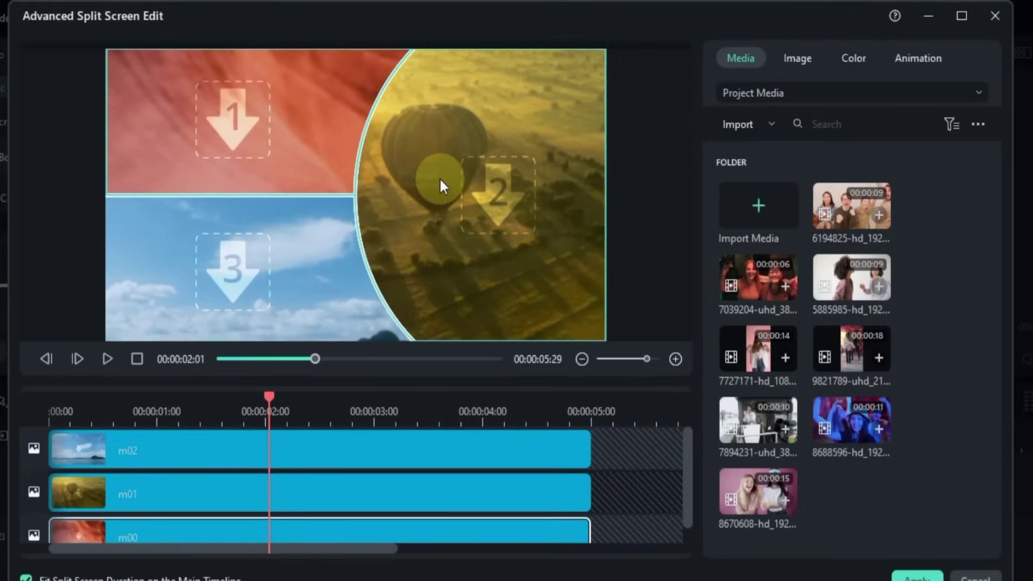
left_click(447, 182)
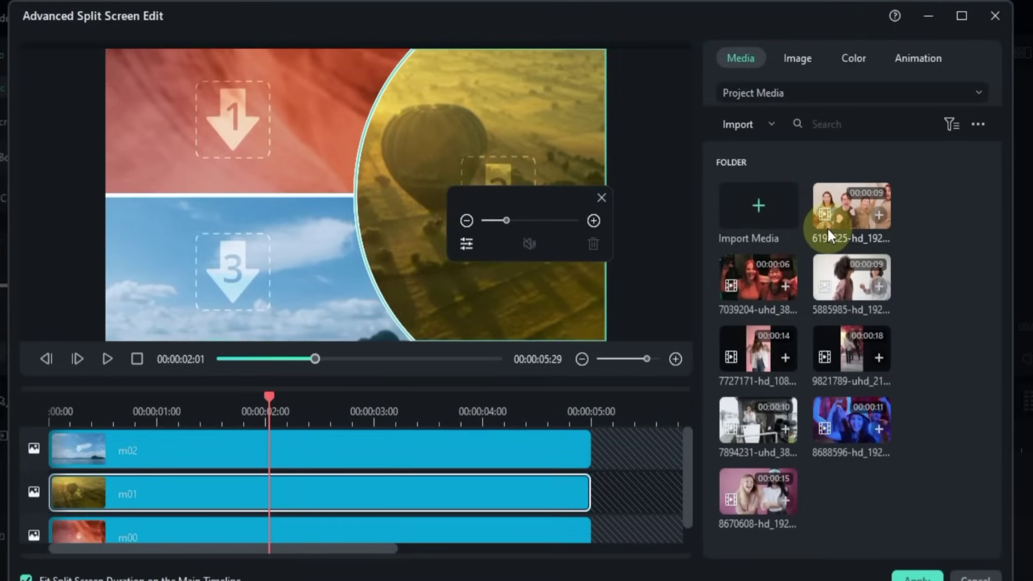
left_click(756, 354)
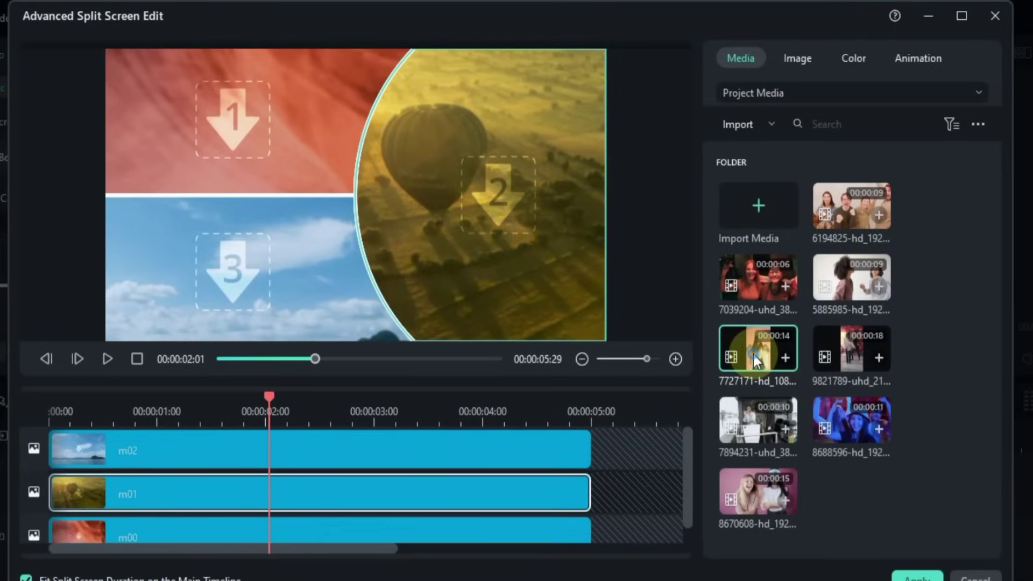
left_click_drag(687, 275, 474, 197)
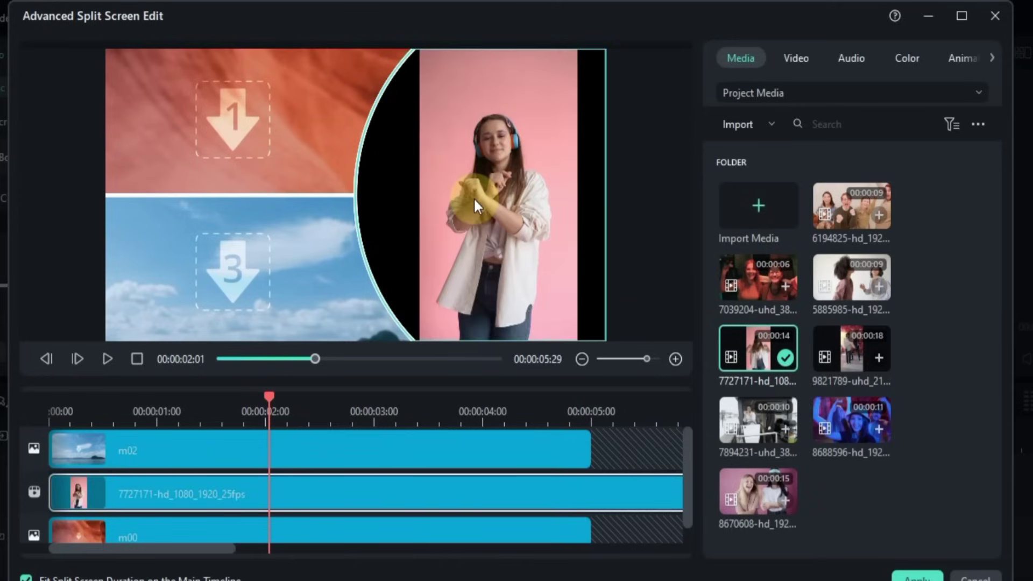
left_click(524, 219)
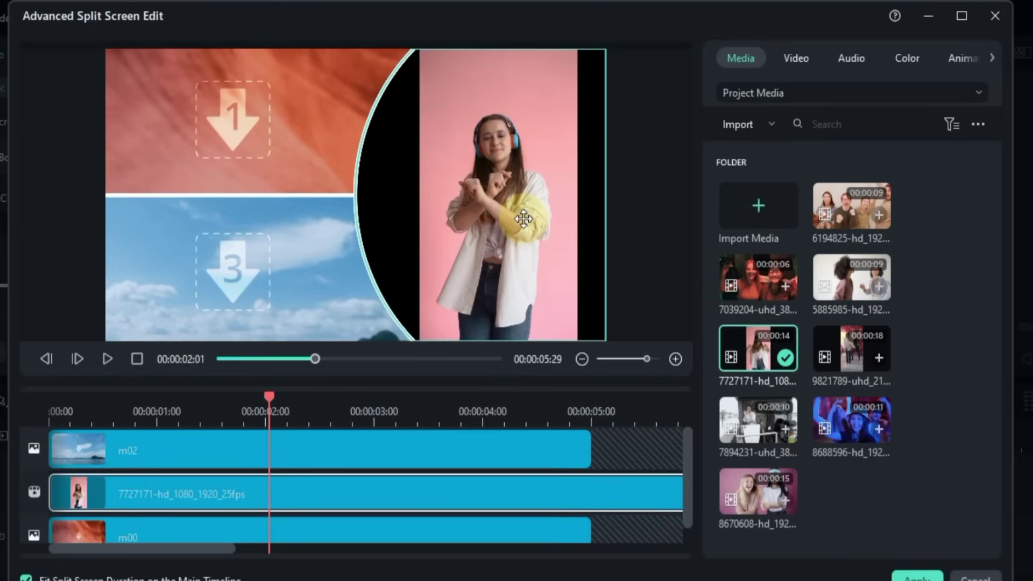
left_click(523, 219)
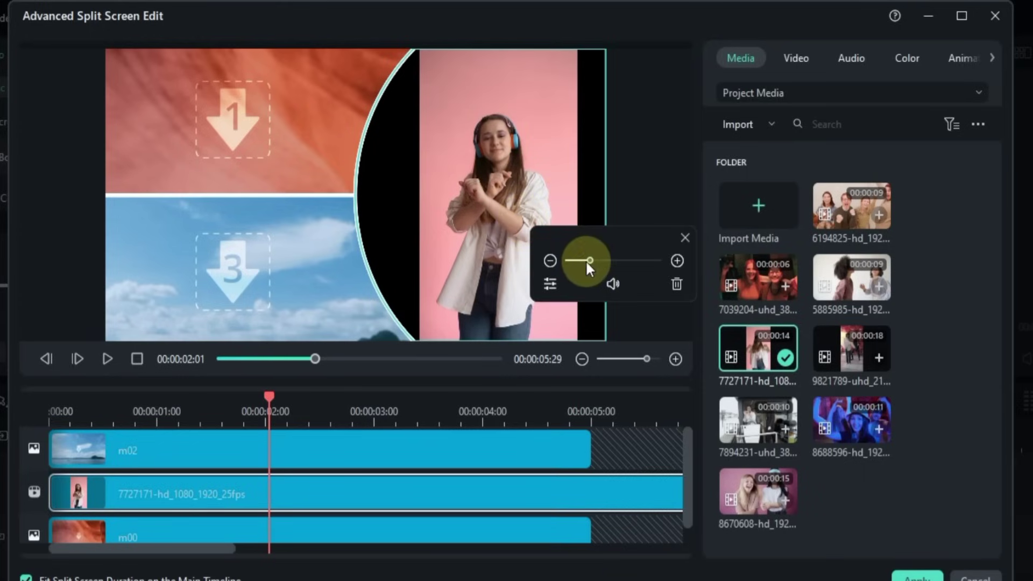
left_click_drag(585, 260, 611, 257)
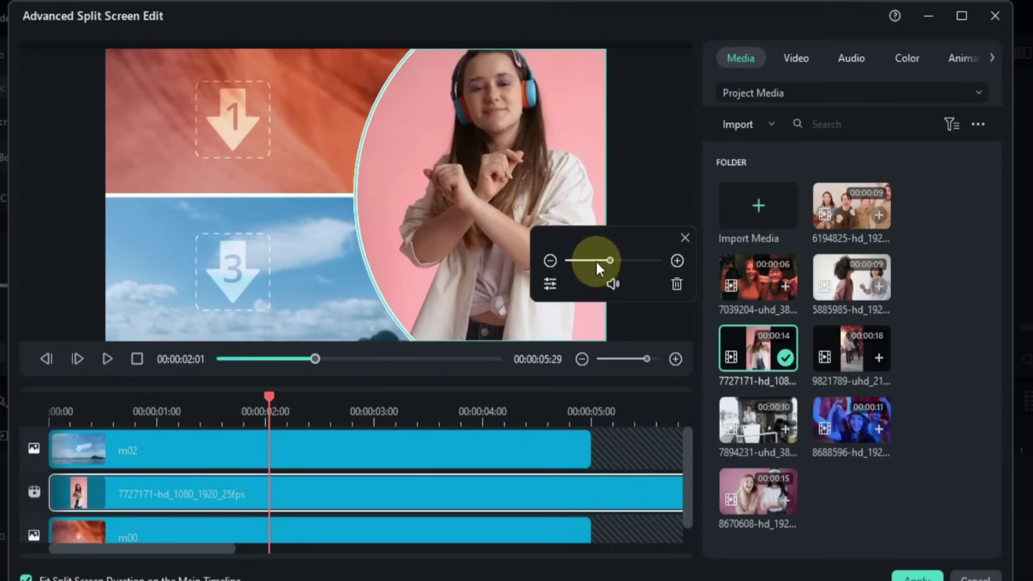
- Experiment with the section 2 clip's scale, position and rotation, resetting rotation to zero
left_click(549, 285)
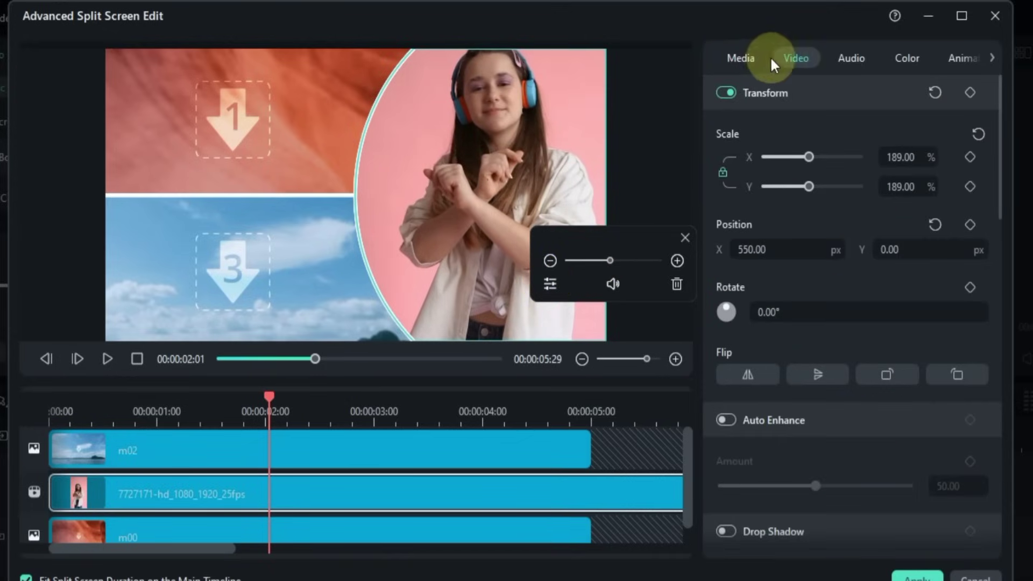
left_click_drag(905, 161, 899, 157)
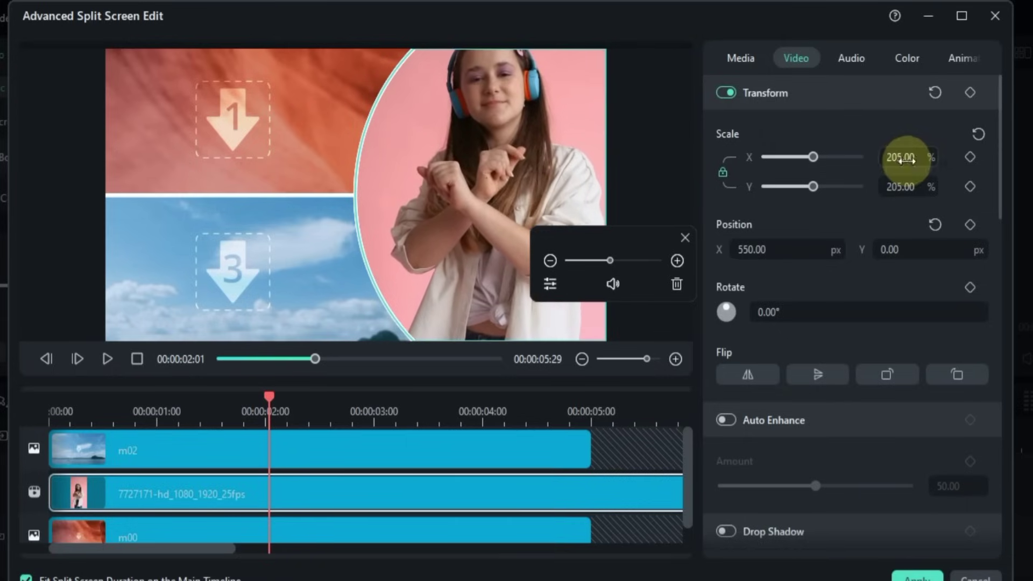
left_click_drag(922, 246, 925, 249)
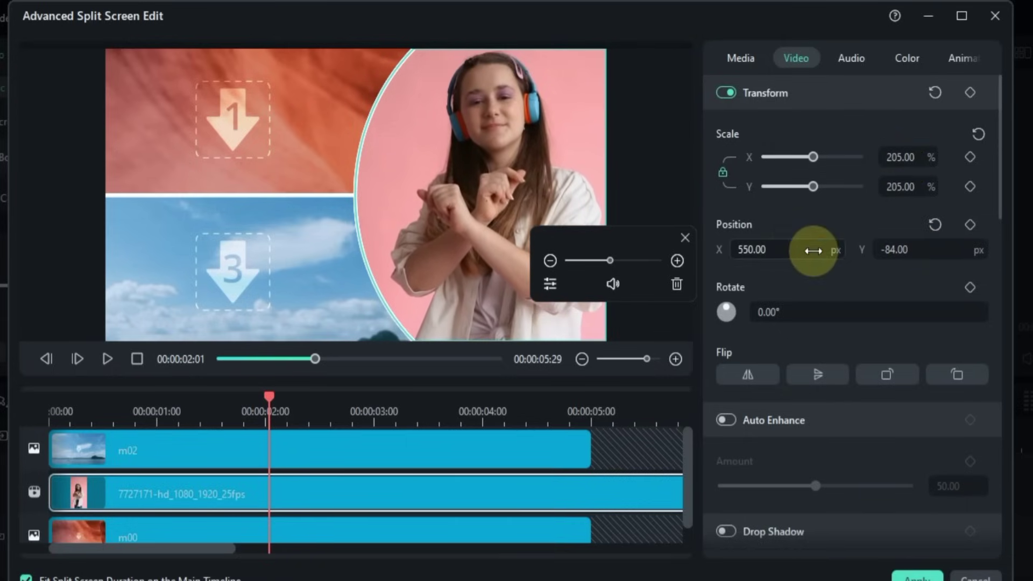
left_click_drag(812, 247, 804, 249)
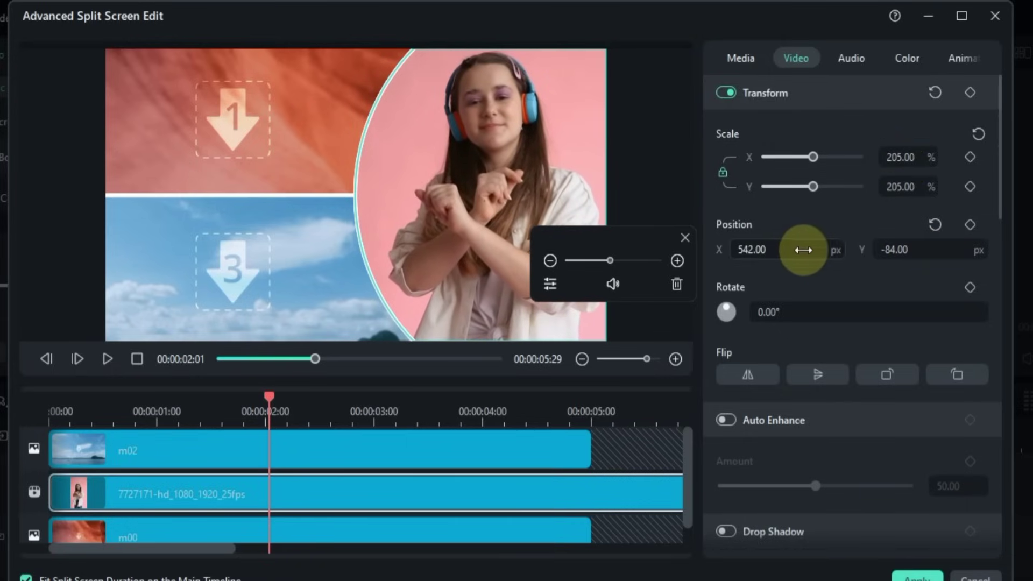
left_click_drag(808, 309, 808, 306)
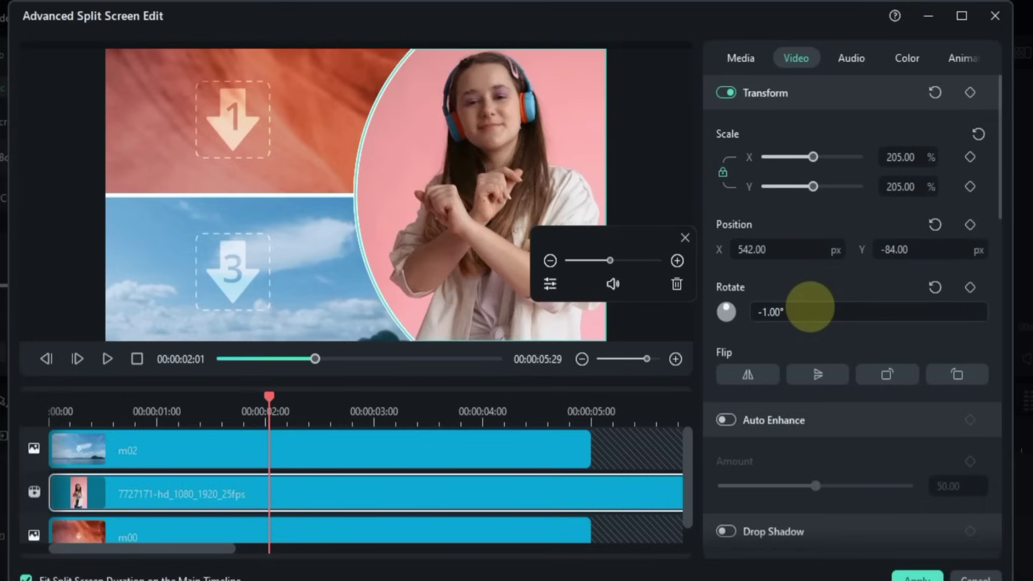
left_click(933, 289)
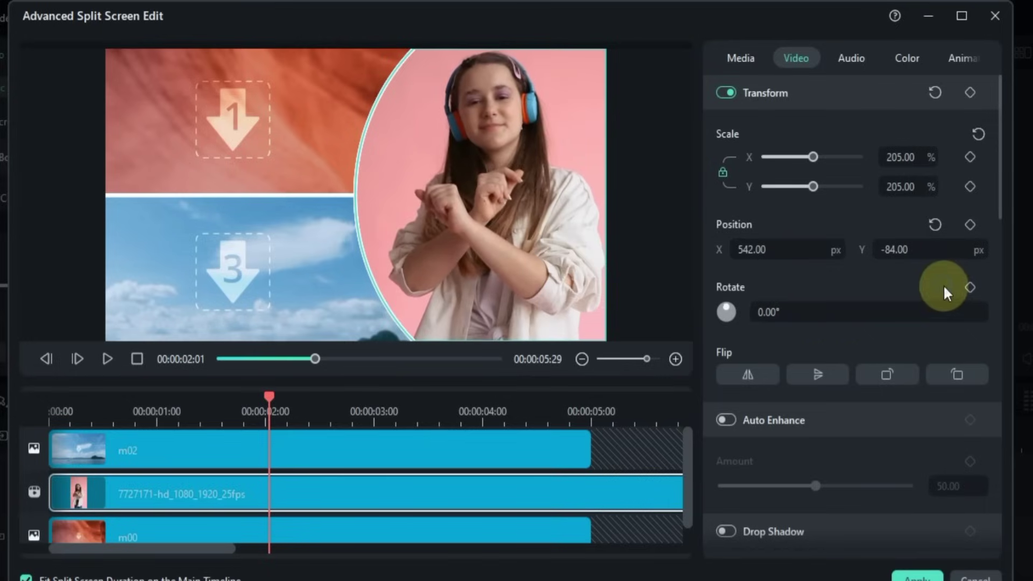
- Test horizontal and vertical flips on the dancer's clip and return the preview to the start
left_click(750, 380)
left_click(750, 380)
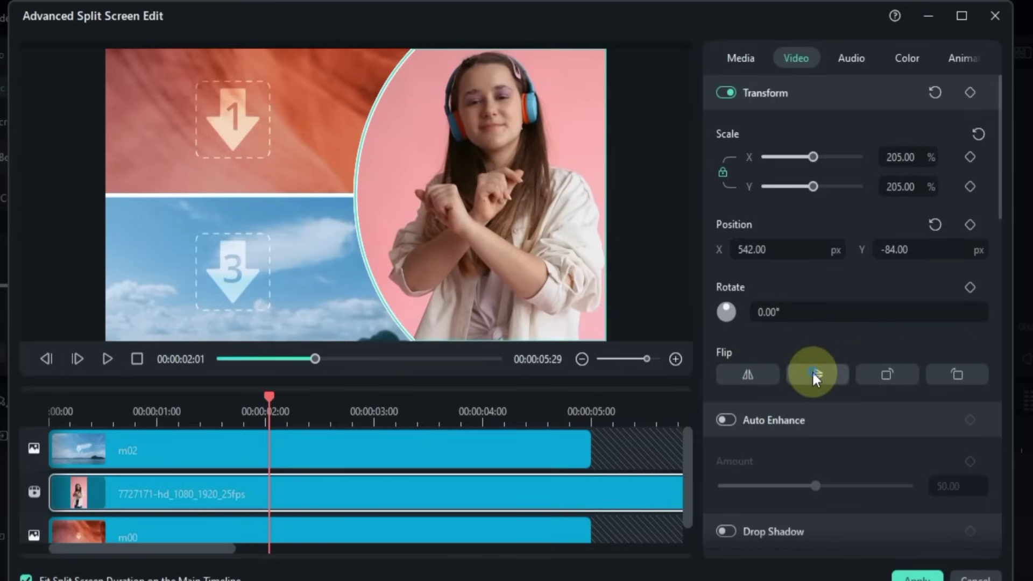
left_click(812, 370)
left_click(812, 370)
left_click(763, 376)
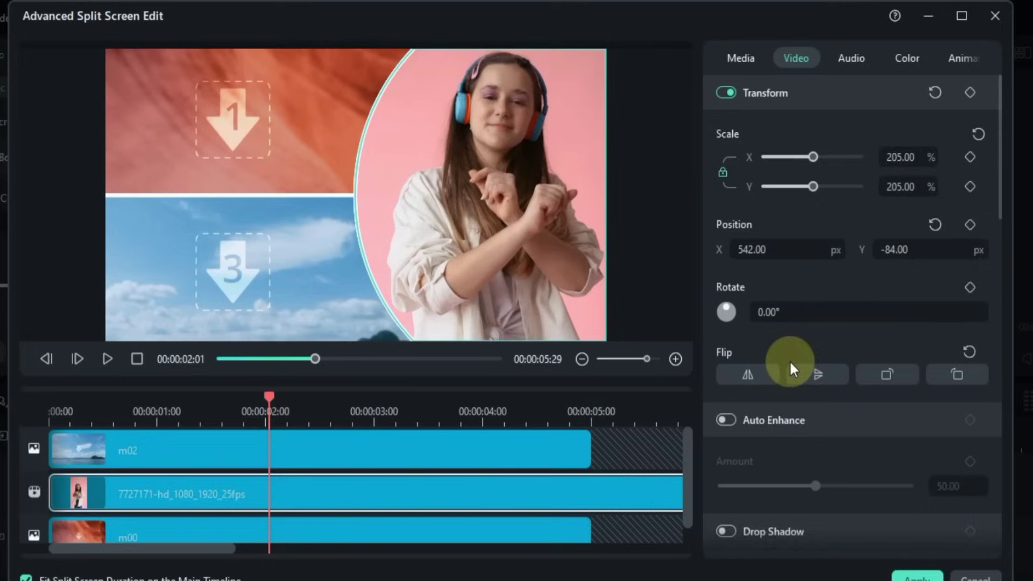
scroll(821, 360, "down", 1)
scroll(819, 362, "down", 7)
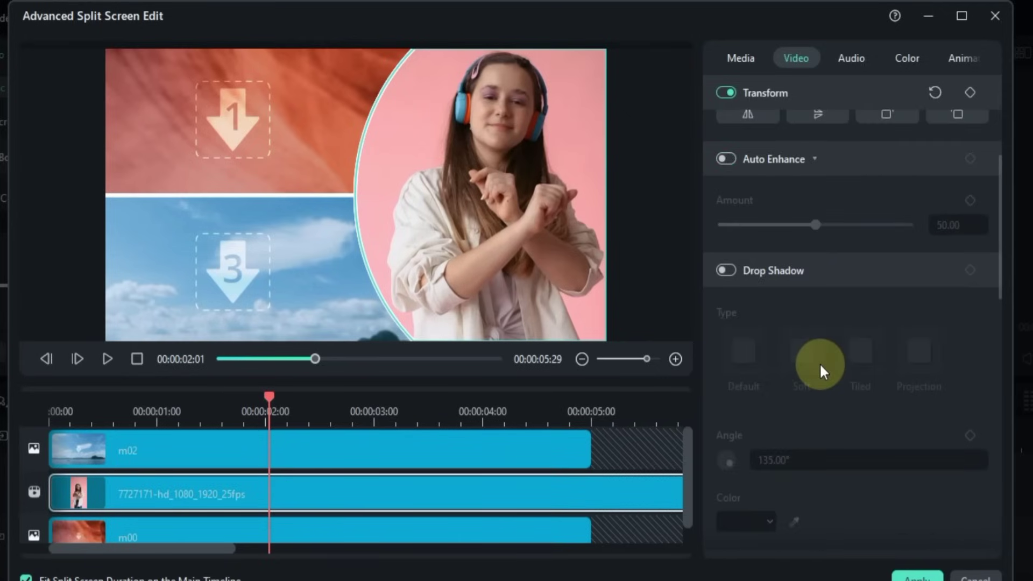
scroll(819, 363, "down", 5)
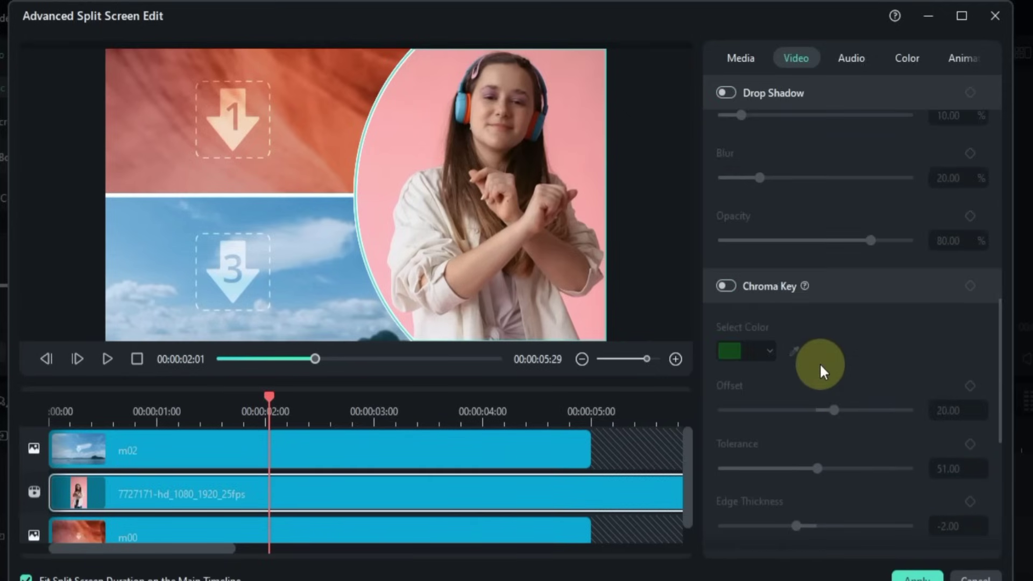
scroll(819, 363, "down", 4)
left_click_drag(269, 398, 139, 428)
- Set the dancer clip's scale to 182% and Position X to 514
left_click(796, 57)
left_click_drag(909, 159, 906, 160)
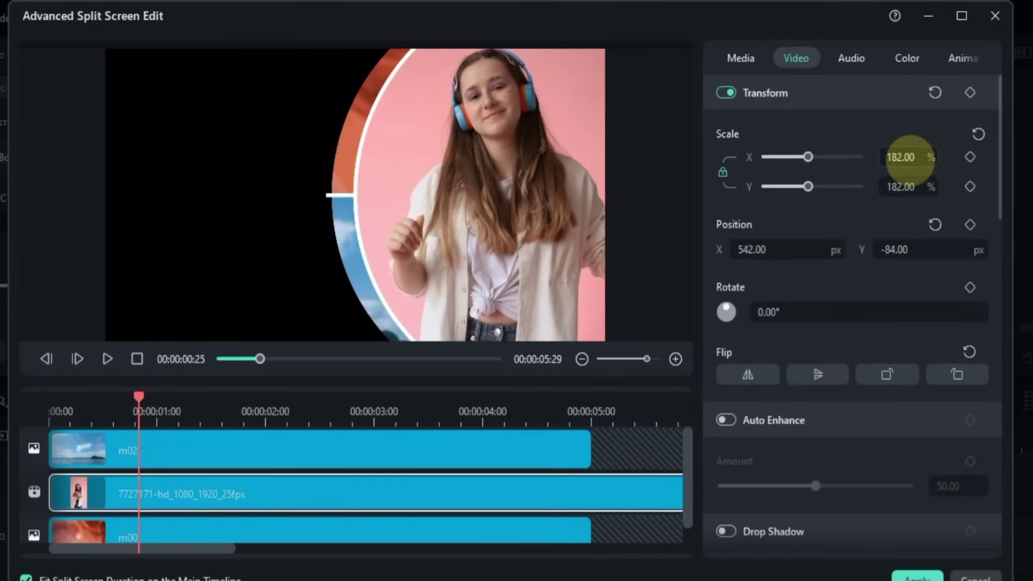
left_click_drag(800, 247, 696, 302)
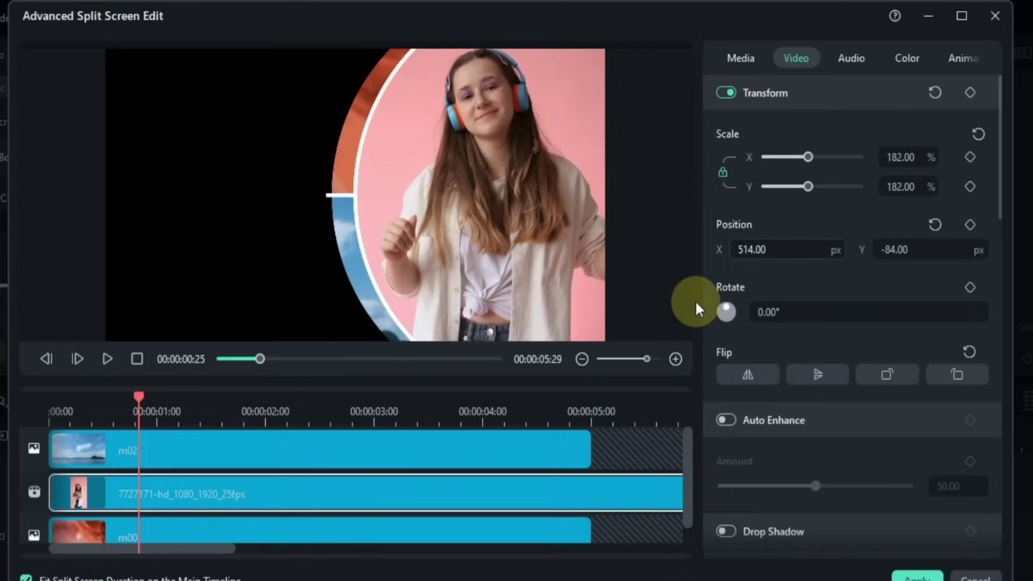
left_click_drag(141, 401, 246, 408)
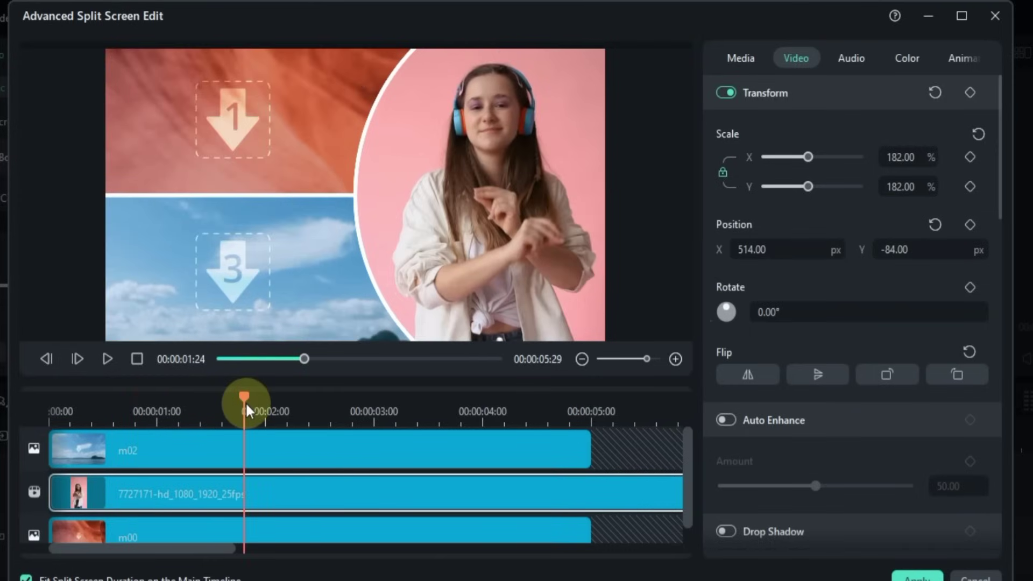
- Drop clip 8670608 into the top-left pane 1
left_click(220, 101)
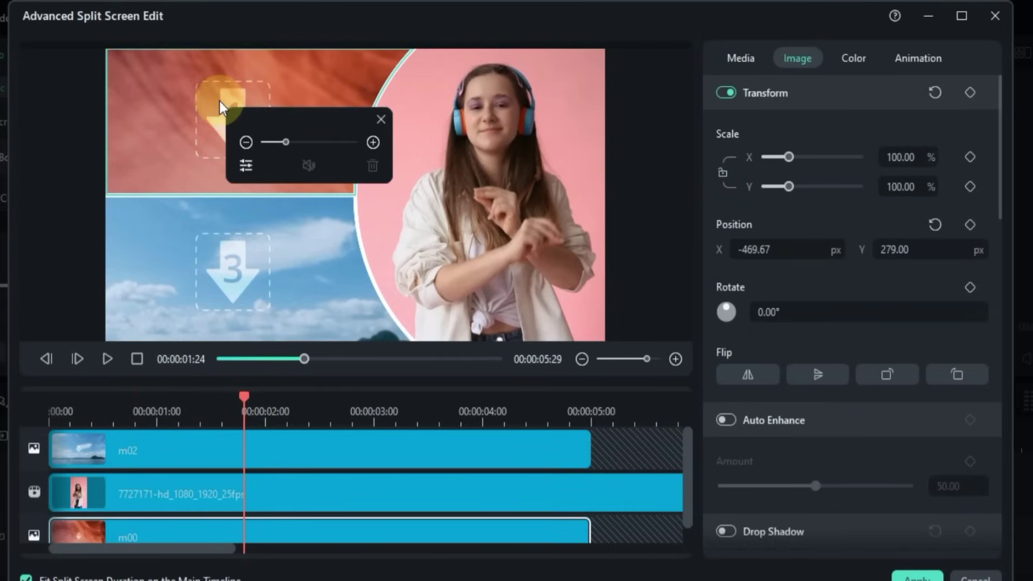
left_click(733, 58)
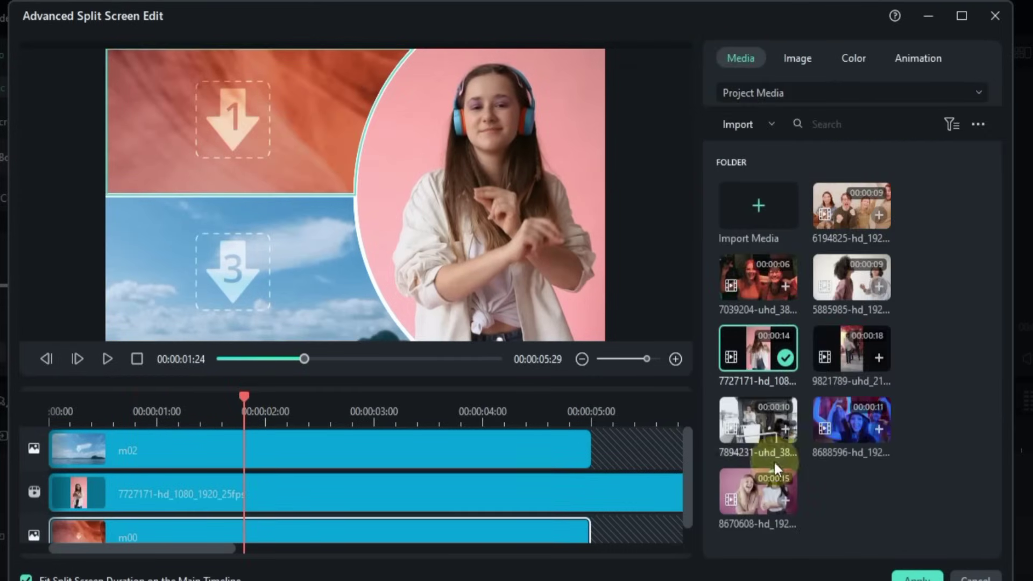
left_click_drag(741, 496, 209, 115)
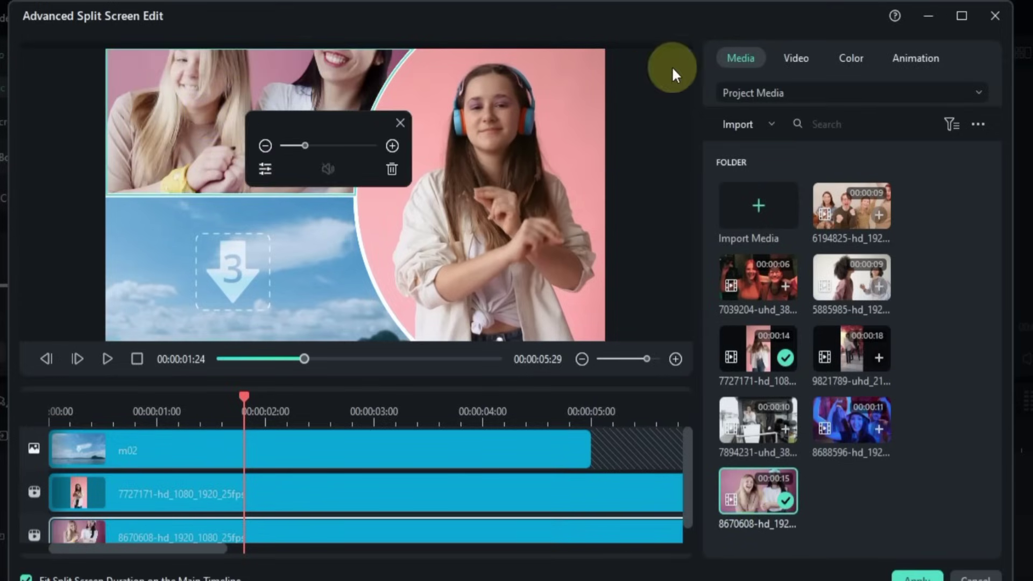
- Set the two-women clip to 73% scale and Position Y 200, leaving it unflipped
left_click(796, 58)
left_click(910, 160)
type("86")
key("Return")
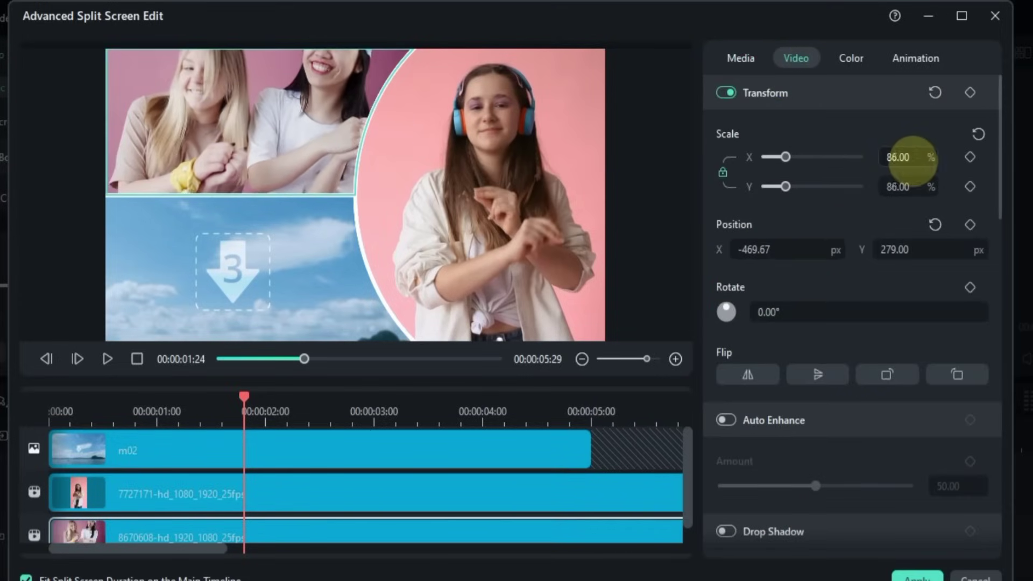
scroll(913, 160, "down", 14)
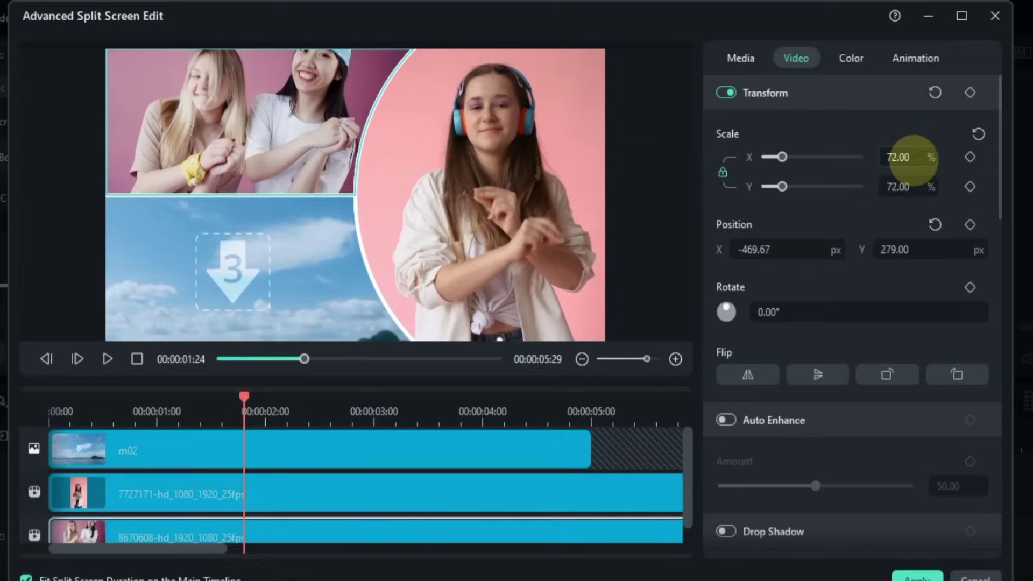
scroll(913, 160, "up", 1)
scroll(915, 247, "down", 10)
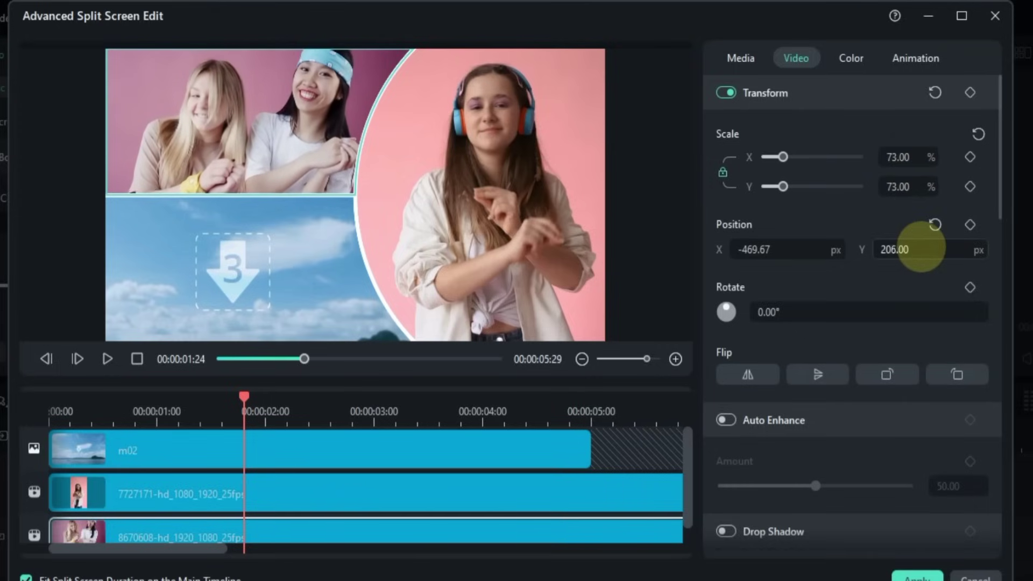
scroll(921, 249, "down", 6)
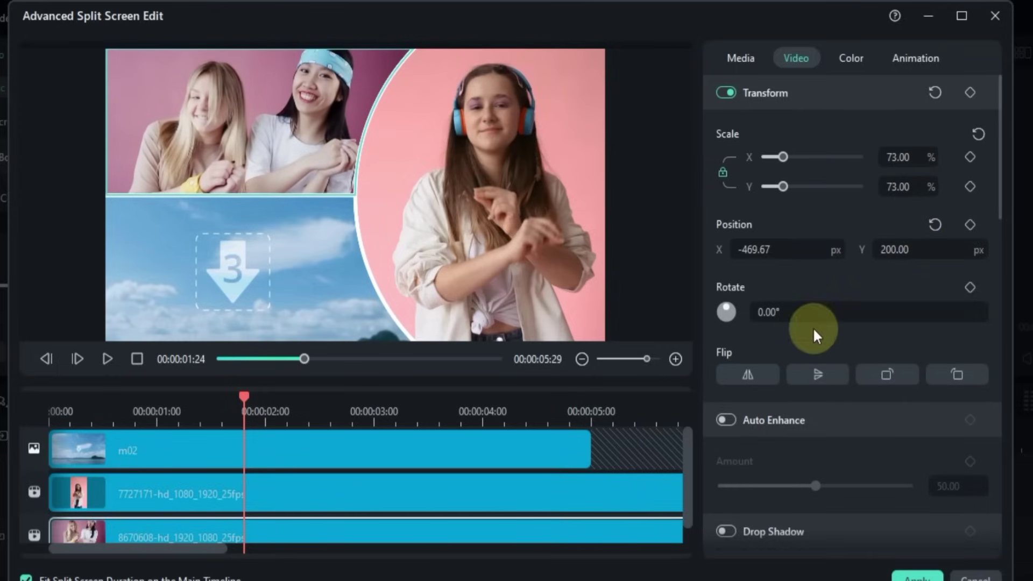
left_click(742, 380)
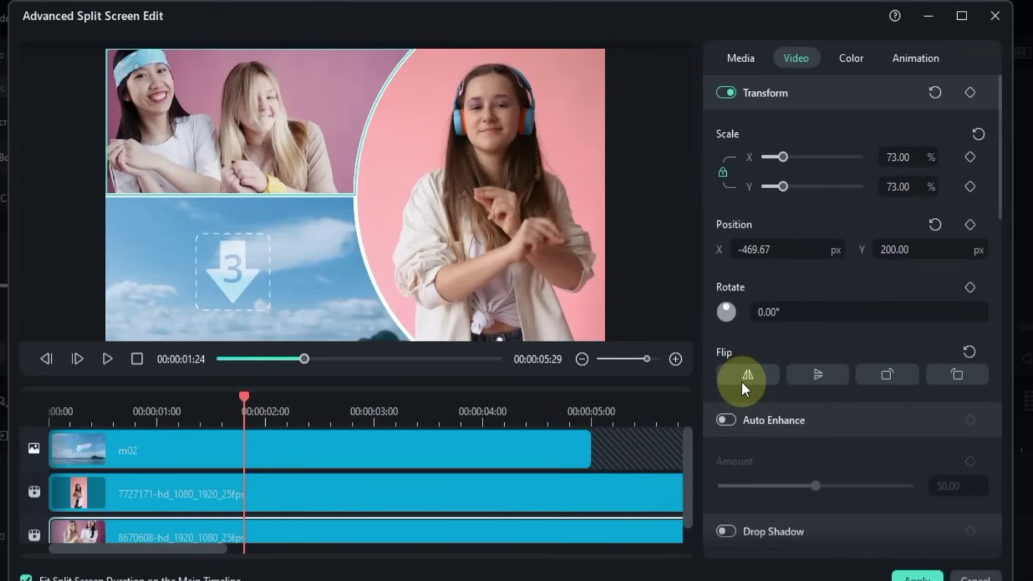
left_click(741, 380)
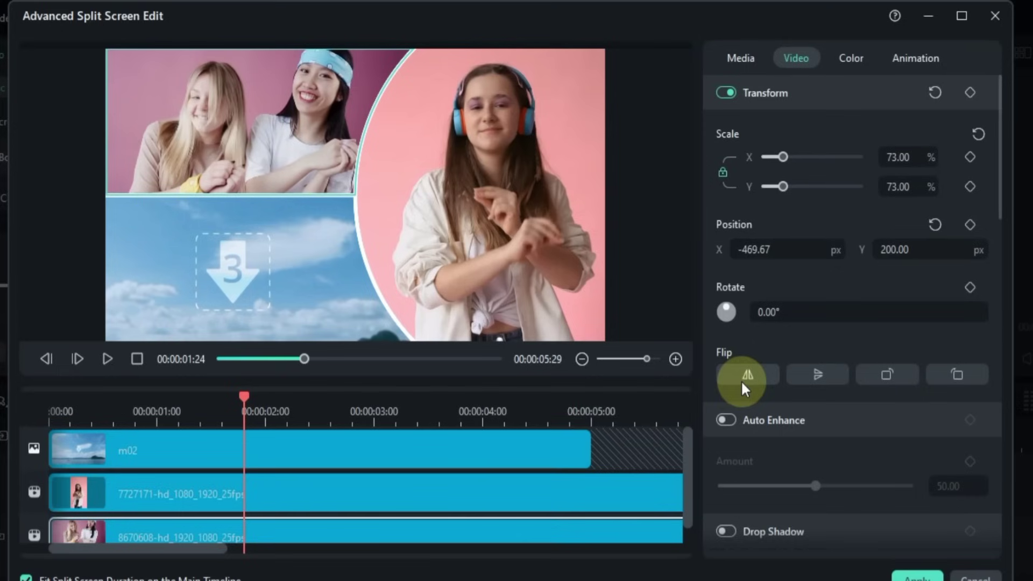
- Put clip 7039204 into the lower-left sky pane and adjust its zoom
left_click(259, 263)
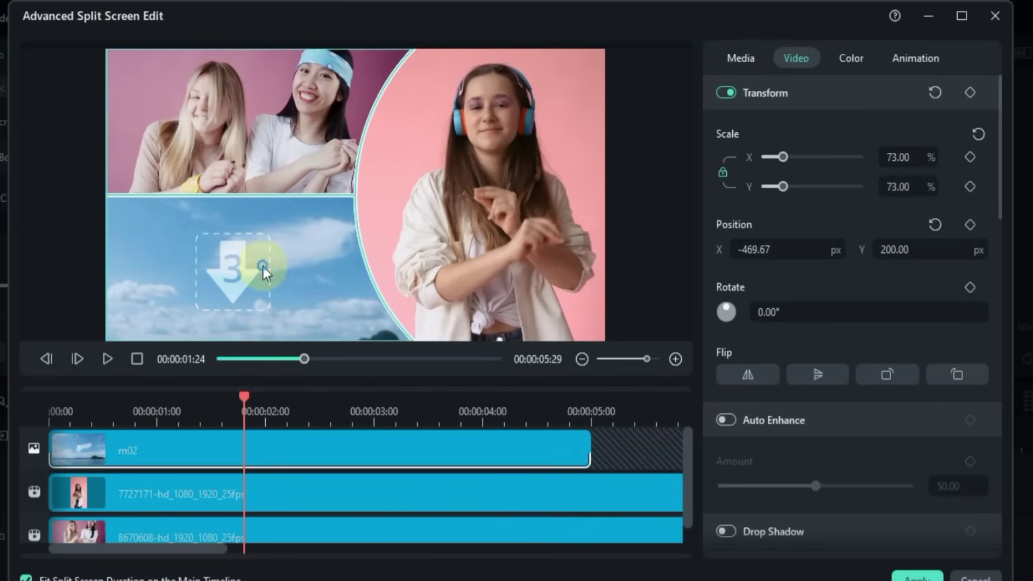
left_click(738, 61)
left_click_drag(758, 259, 231, 280)
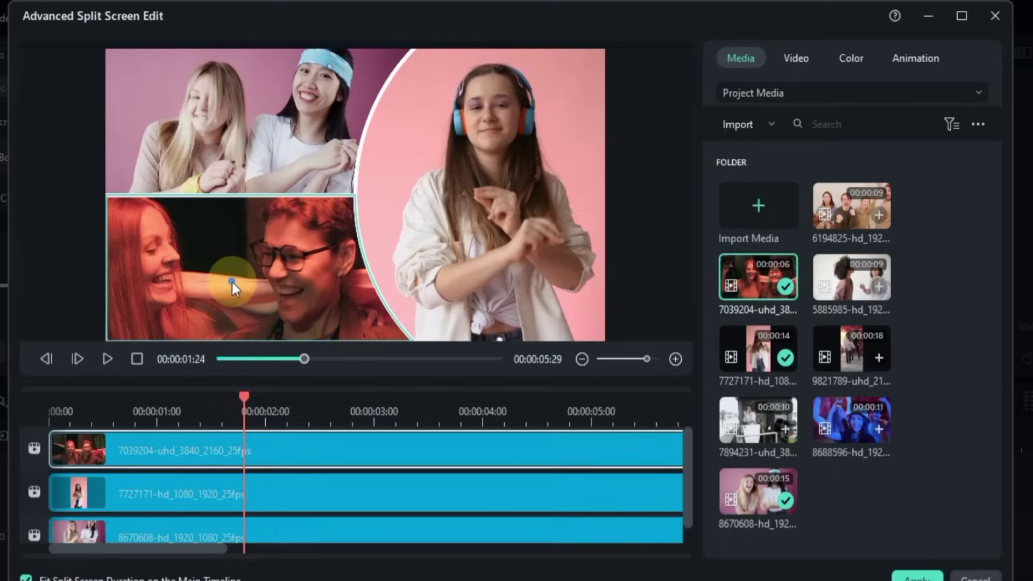
left_click(231, 282)
left_click_drag(301, 318, 289, 331)
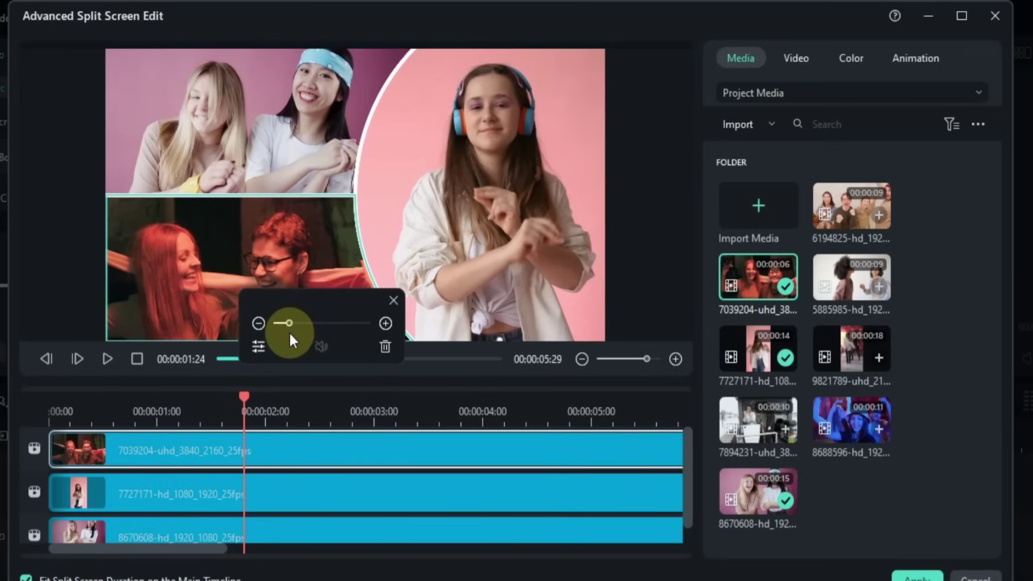
left_click(557, 286)
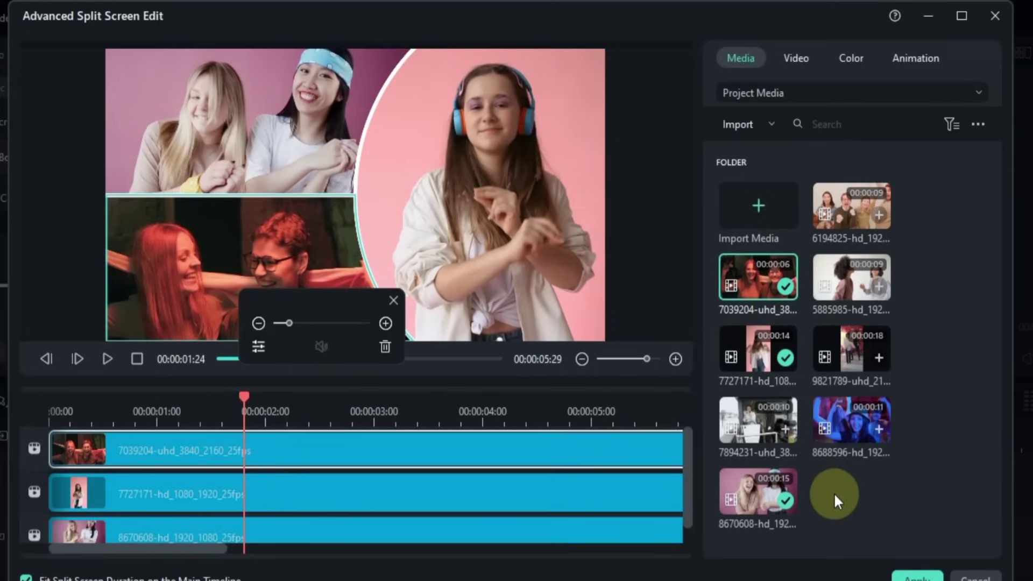
- Browse the legacy animation presets, then apply the split-screen edits
left_click(915, 59)
left_click(855, 92)
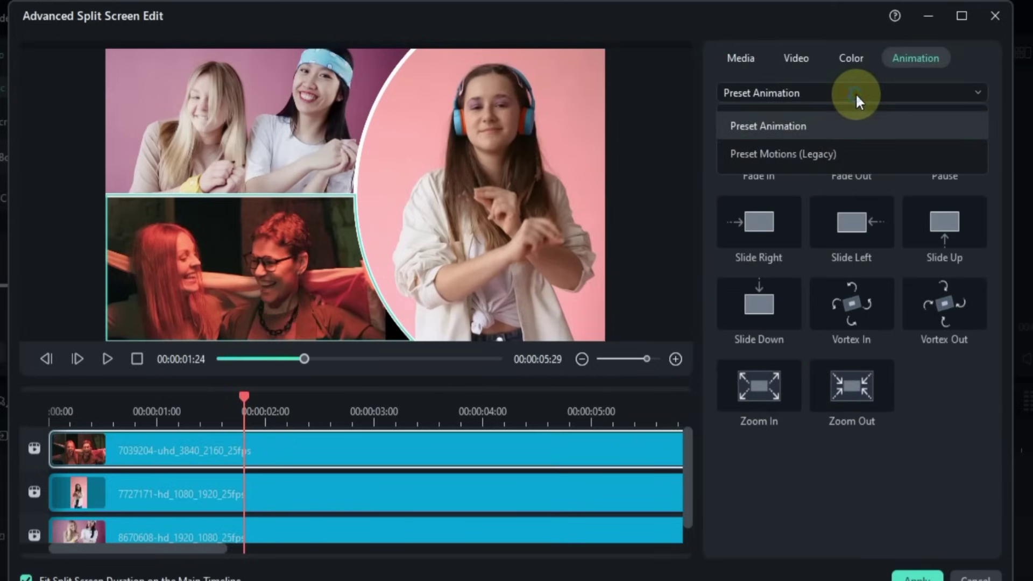
left_click(844, 145)
scroll(860, 254, "down", 3)
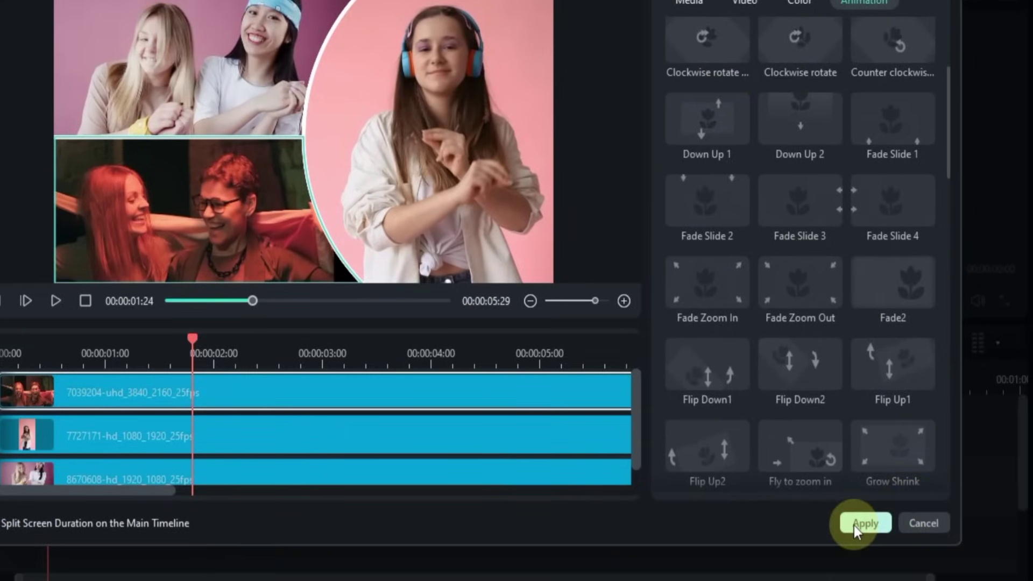
left_click(861, 524)
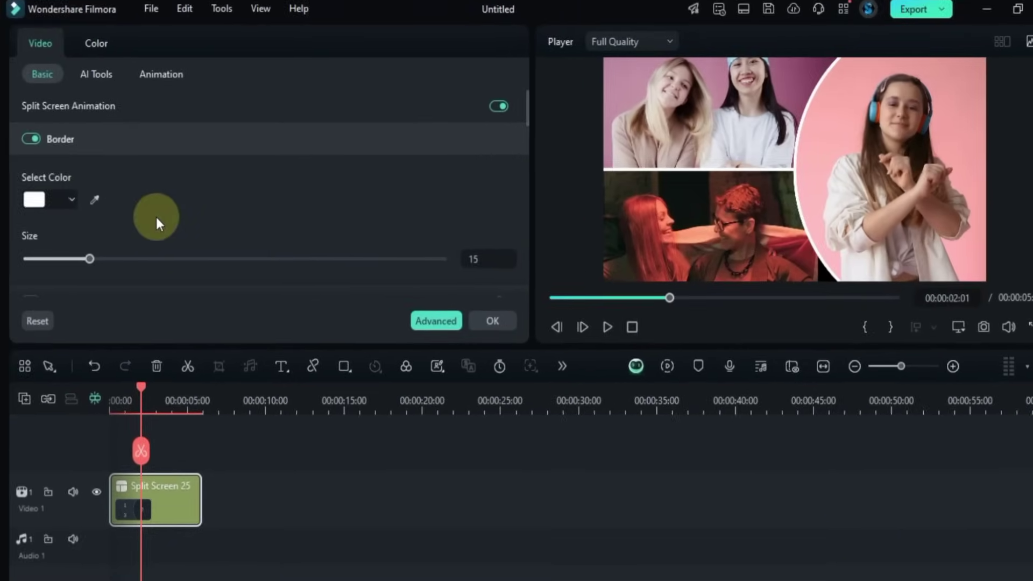
left_click(32, 138)
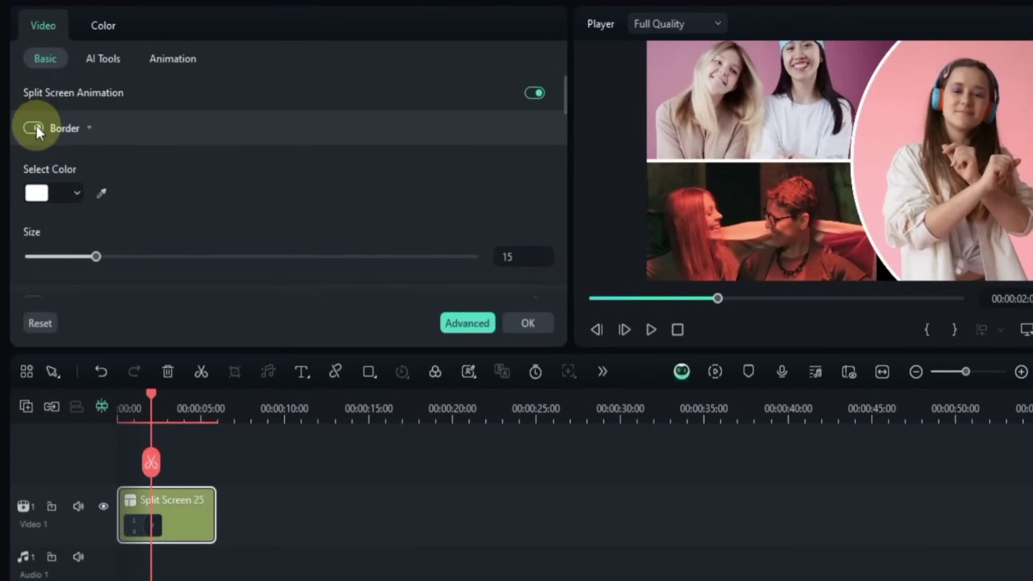
left_click(33, 127)
left_click(32, 127)
left_click(32, 127)
left_click(32, 127)
left_click(33, 127)
left_click(32, 127)
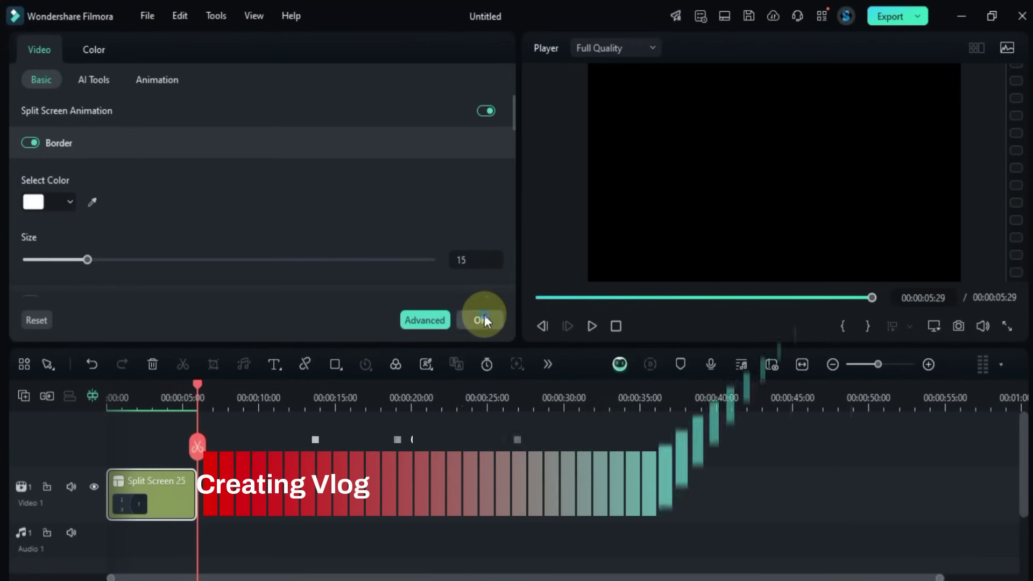
- Add the pink three-phone Social Media template after Split Screen 25 on Video 1
left_click(484, 315)
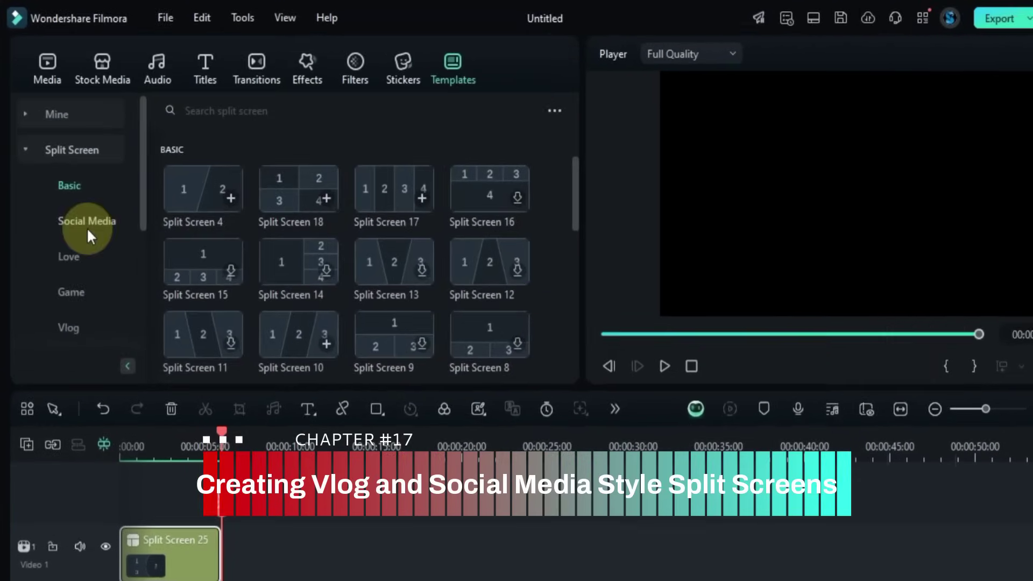
left_click(77, 199)
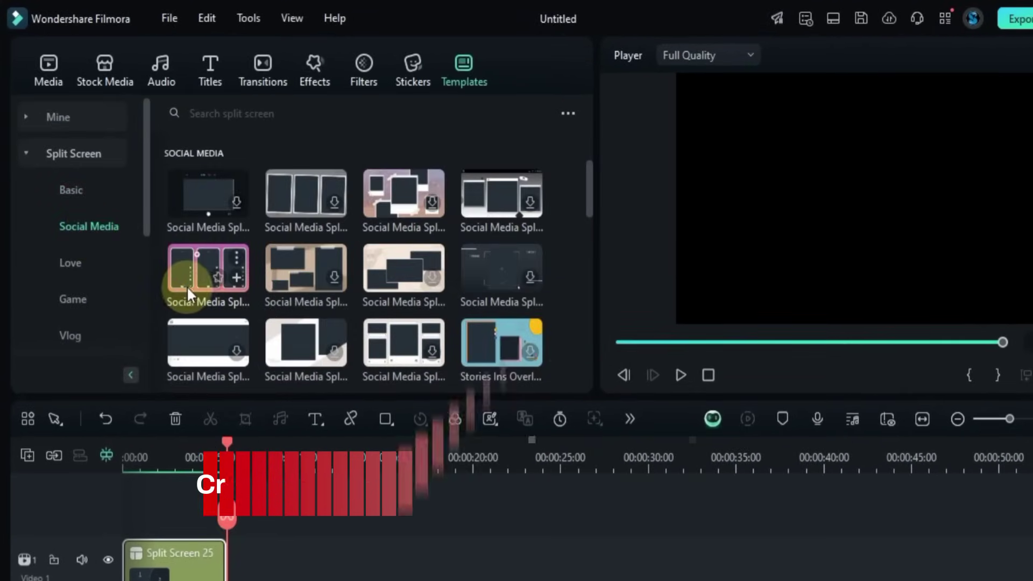
left_click_drag(179, 281, 241, 571)
left_click_drag(240, 513, 238, 508)
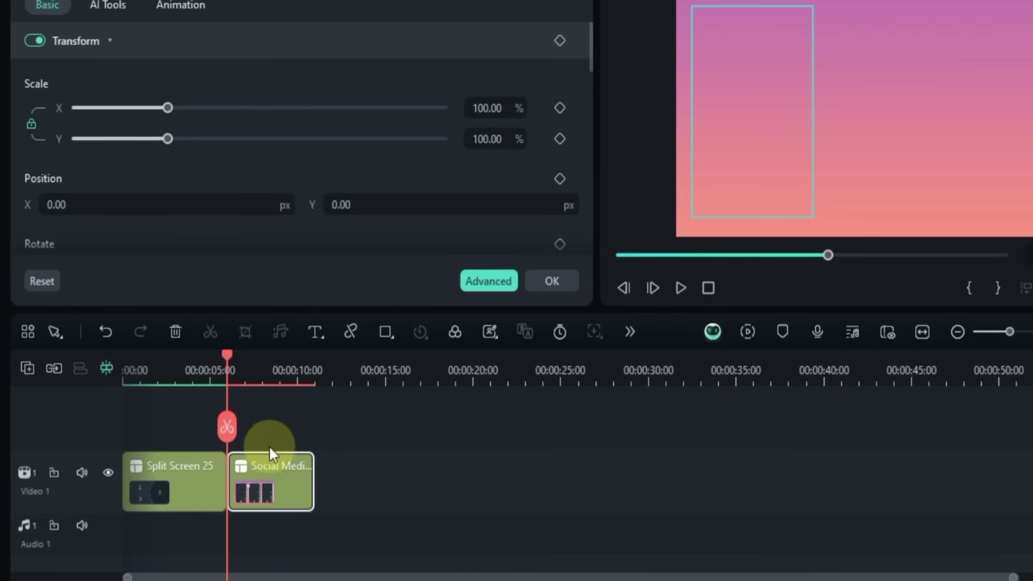
- Move the playhead into the Social Media clip and select it to show its Transform settings
left_click(278, 430)
left_click(253, 371)
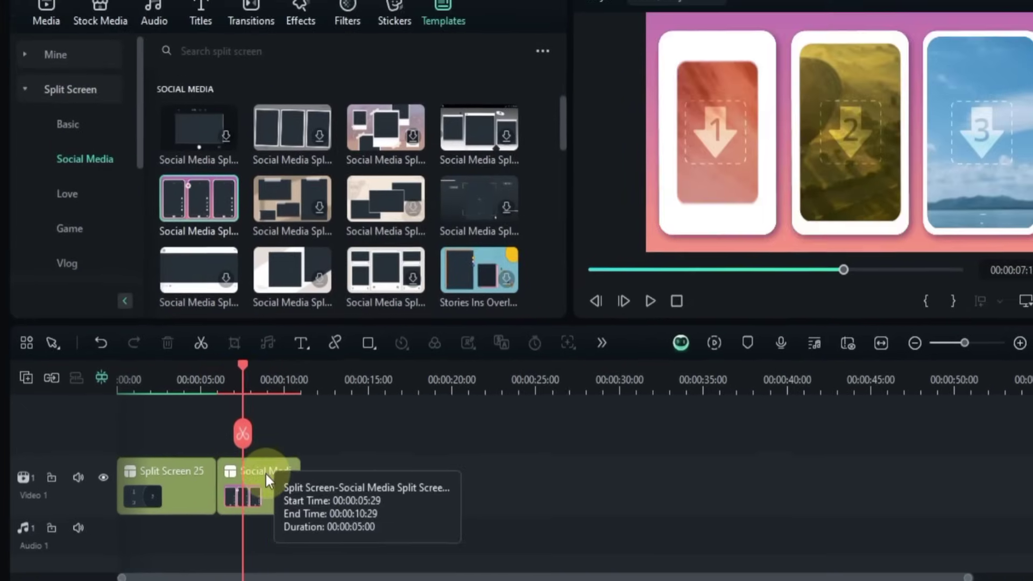
left_click(265, 474)
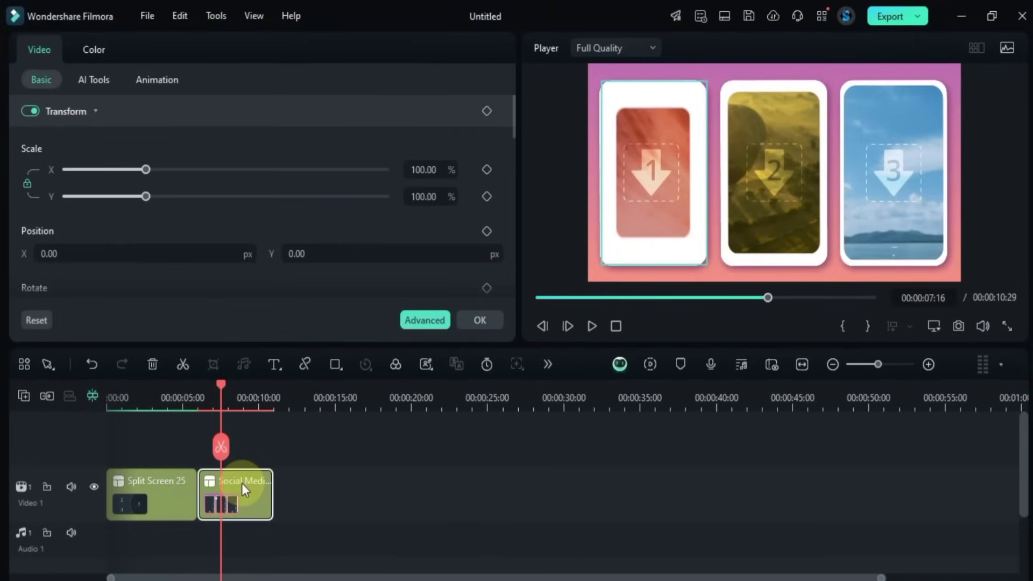
- In the Advanced editor, put clip 7727171 in phone slot 2 and 8688596 in slot 1, zooming each to fit
left_click(425, 320)
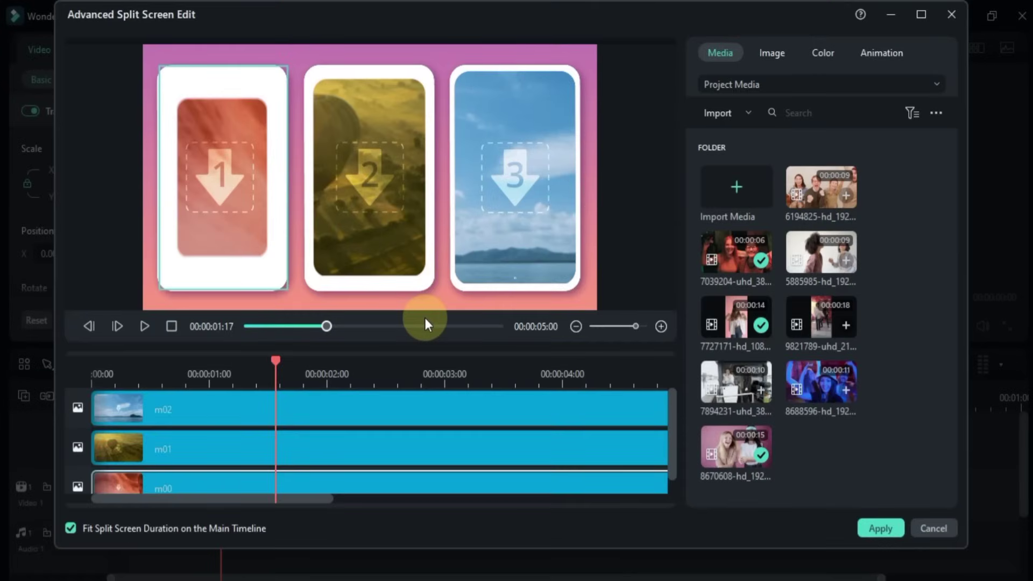
left_click_drag(750, 316, 373, 202)
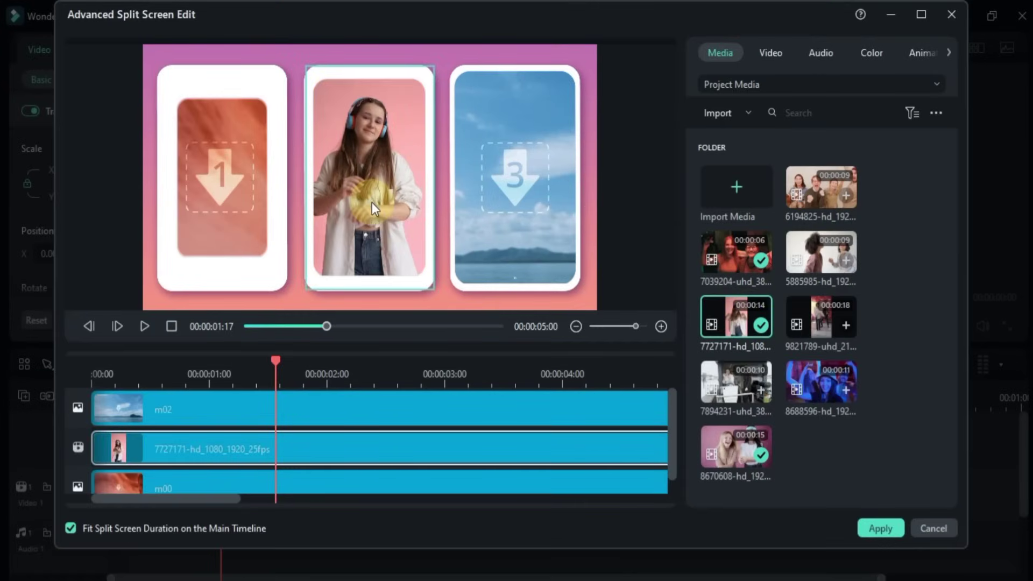
left_click(372, 203)
left_click_drag(435, 233, 430, 250)
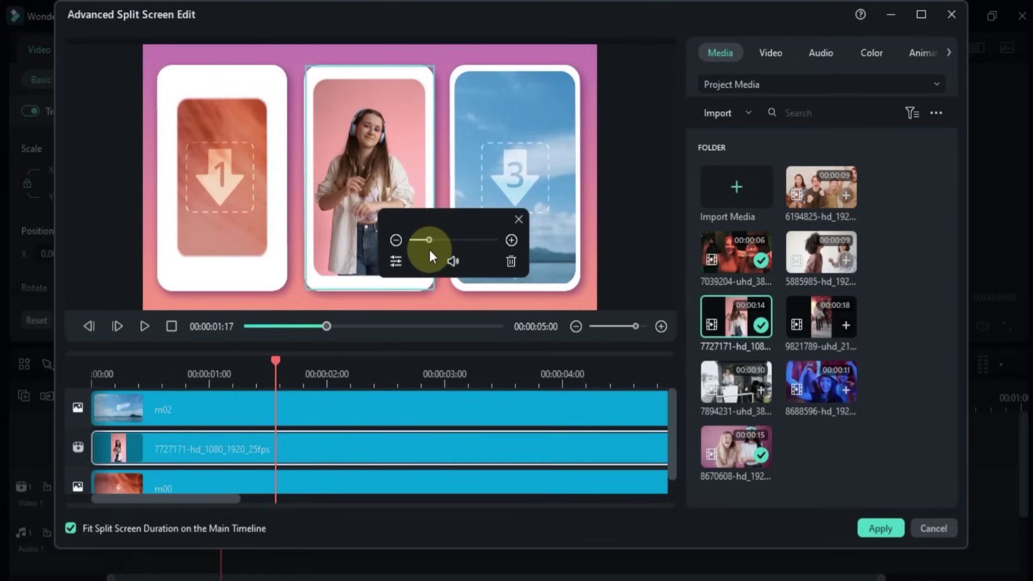
left_click(237, 218)
left_click(706, 253)
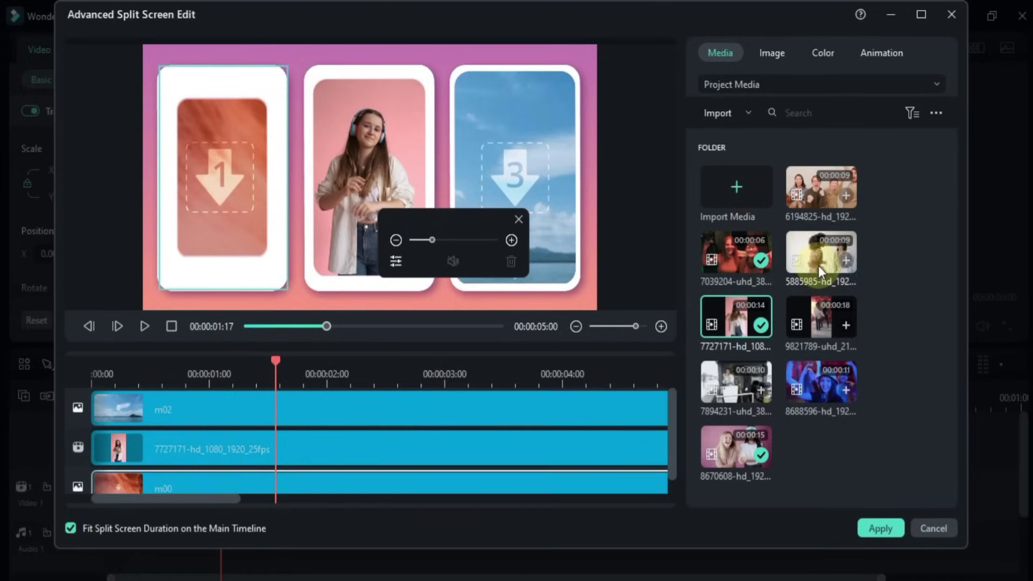
left_click_drag(827, 393, 210, 196)
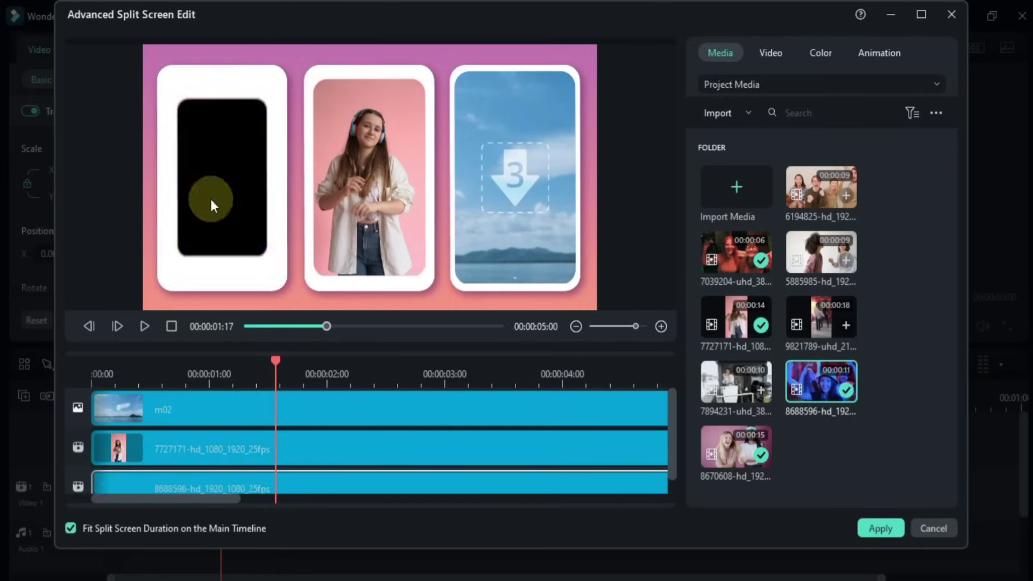
left_click(234, 212)
left_click_drag(270, 238, 264, 241)
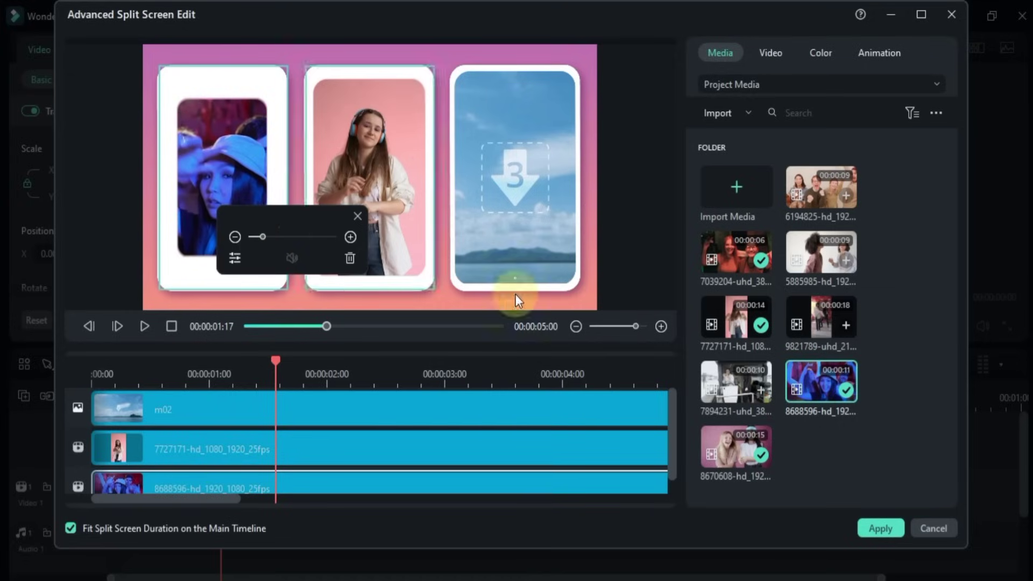
- Place clip 6194825 in the third phone slot, enlarge it to fill, preview and apply
left_click_drag(815, 195, 357, 163)
left_click(507, 190)
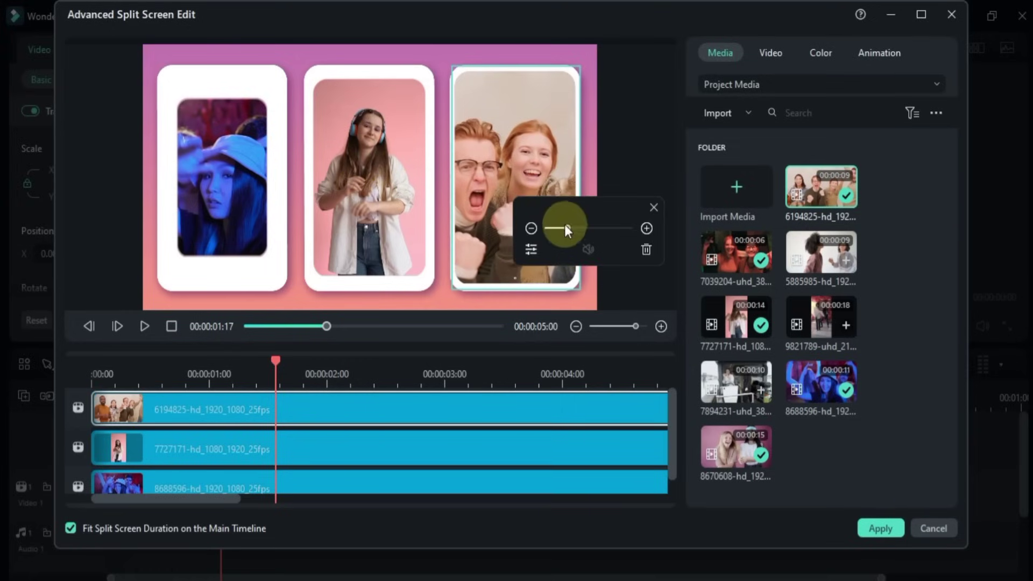
left_click_drag(564, 224, 567, 228)
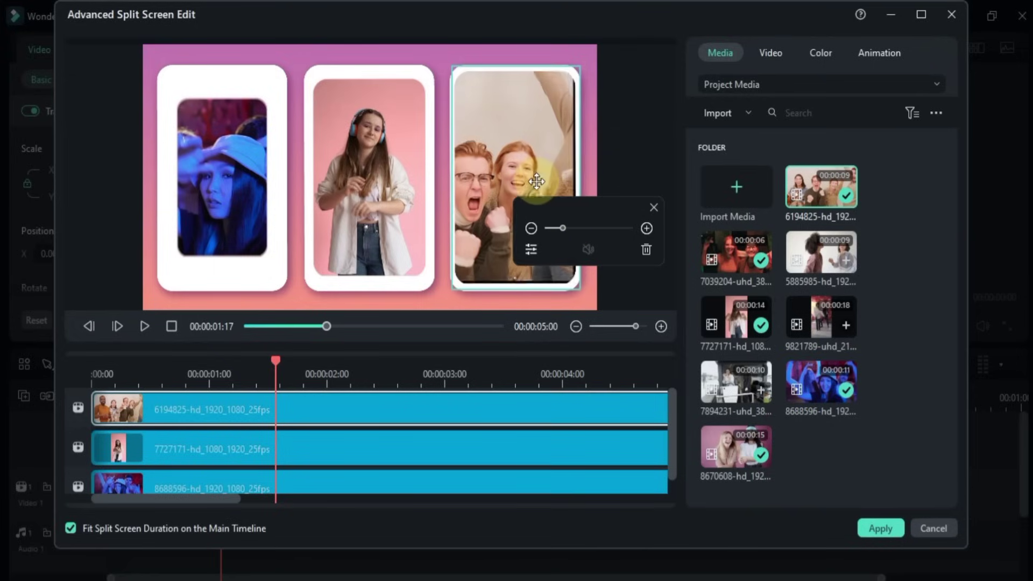
left_click(632, 138)
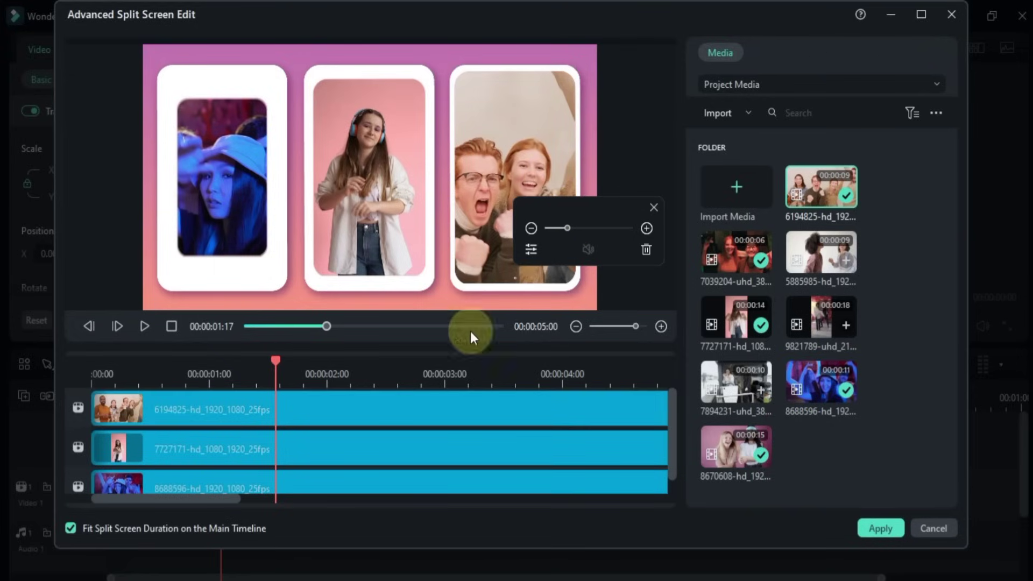
left_click_drag(276, 361, 112, 386)
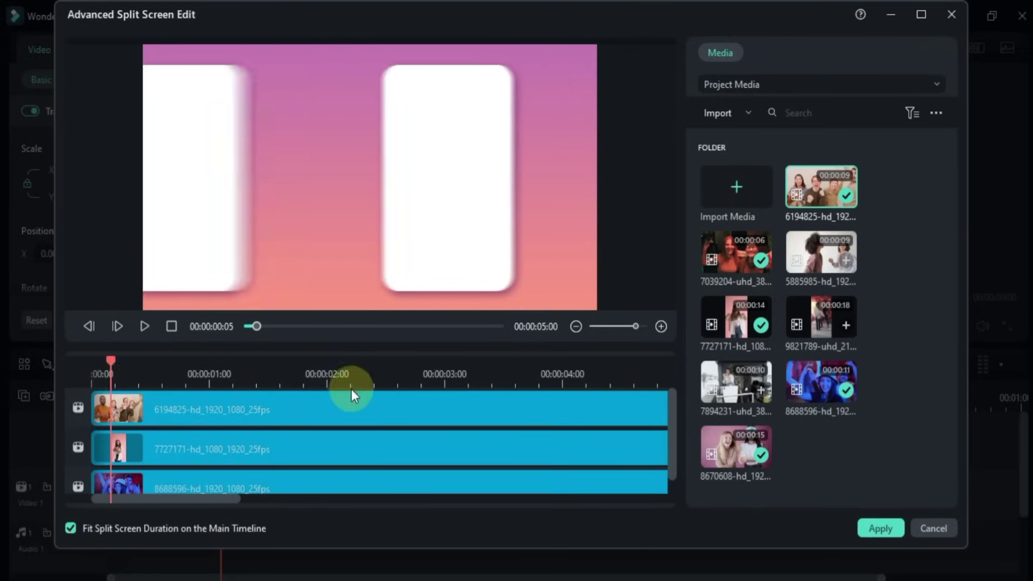
left_click_drag(352, 390, 457, 403)
left_click(874, 529)
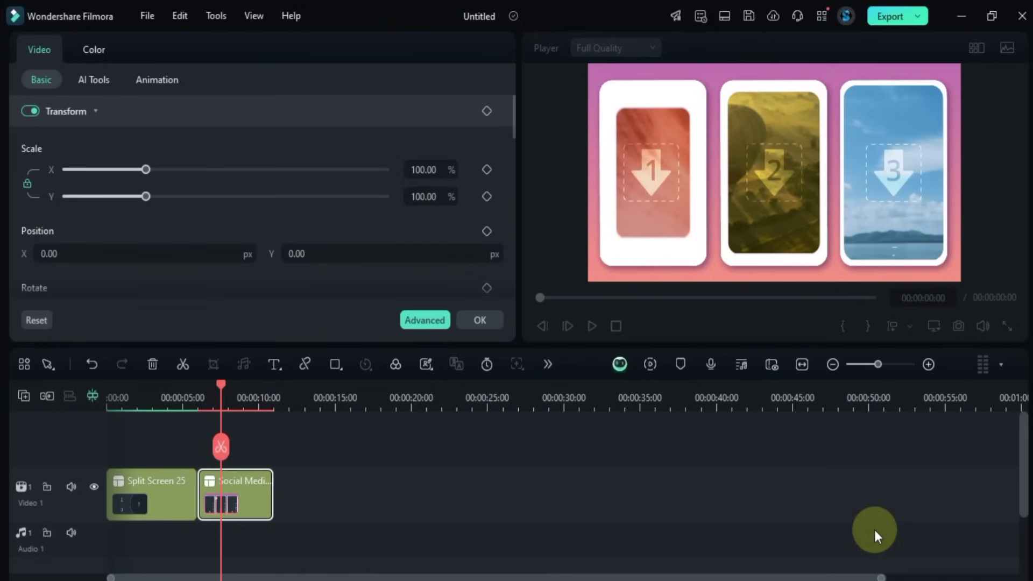
- Deselect the clip and play the timeline from about 6 seconds to watch the three-phone layout
left_click(402, 494)
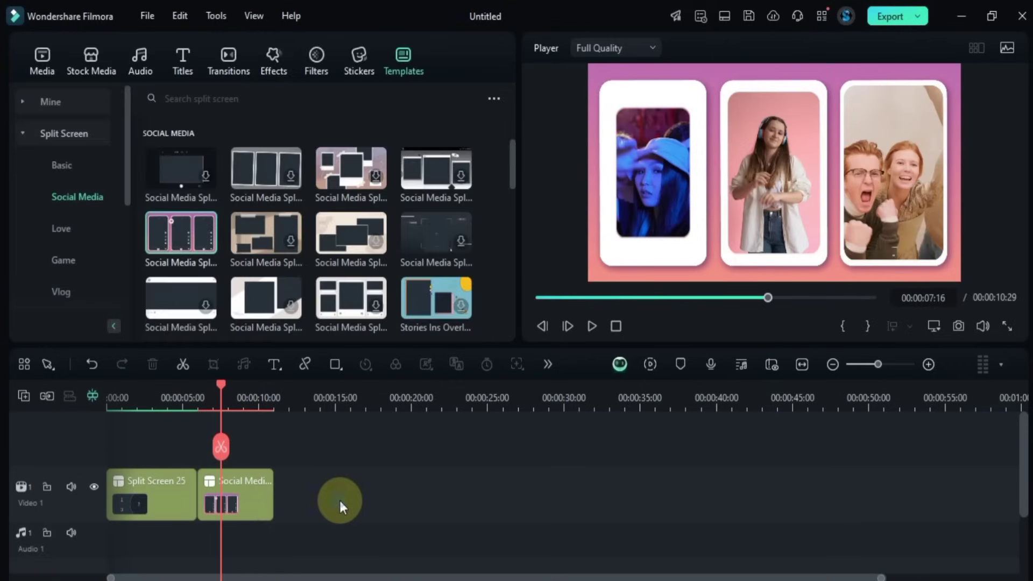
left_click(196, 398)
key("space")
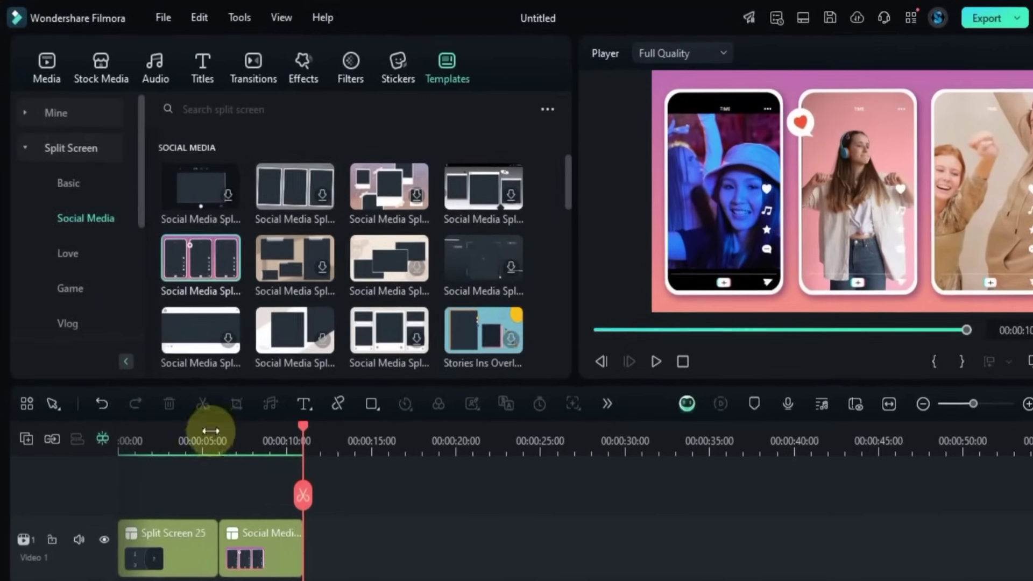
- Drag the TV Retro Effect template from the Vlog split screens onto Video 1 after Social Media, then open Advanced
left_click(67, 286)
scroll(325, 271, "down", 10)
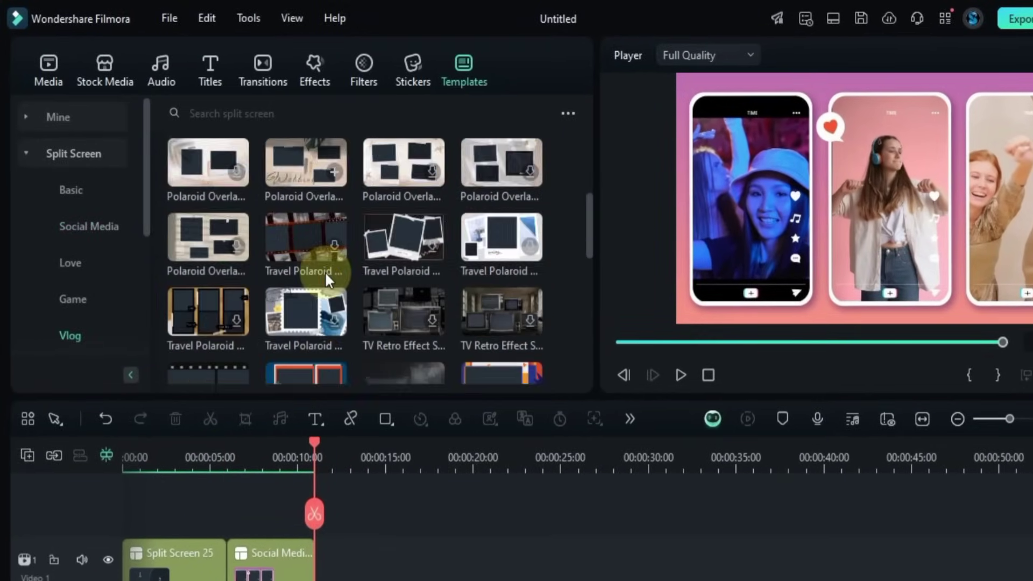
scroll(324, 271, "down", 2)
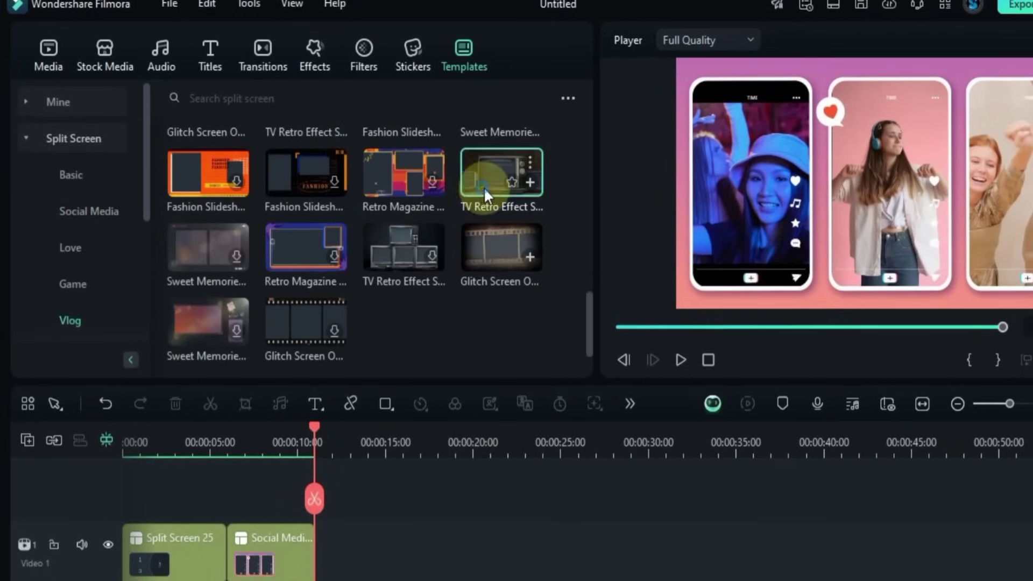
left_click_drag(485, 189, 533, 384)
left_click_drag(533, 342, 320, 533)
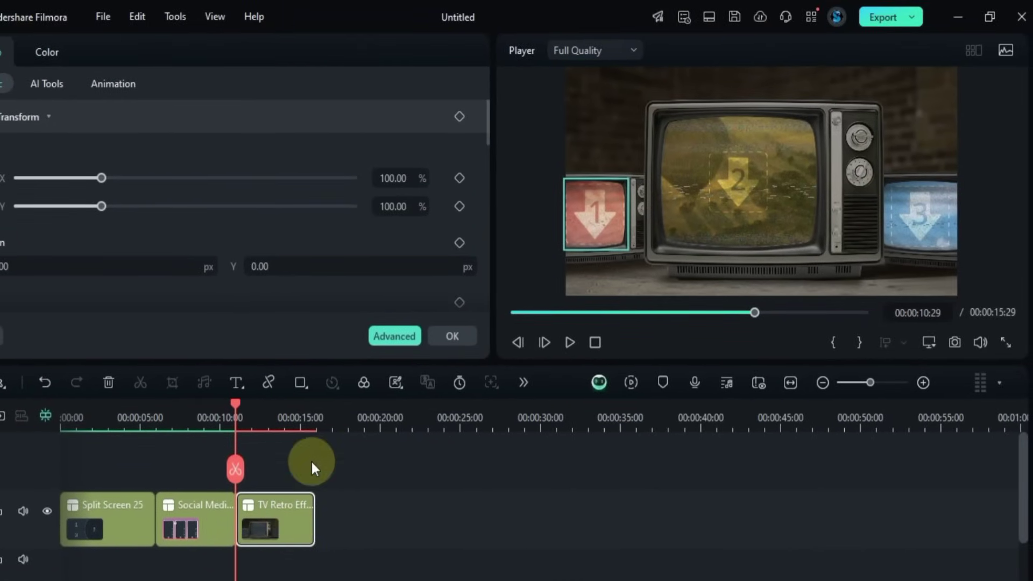
left_click(394, 335)
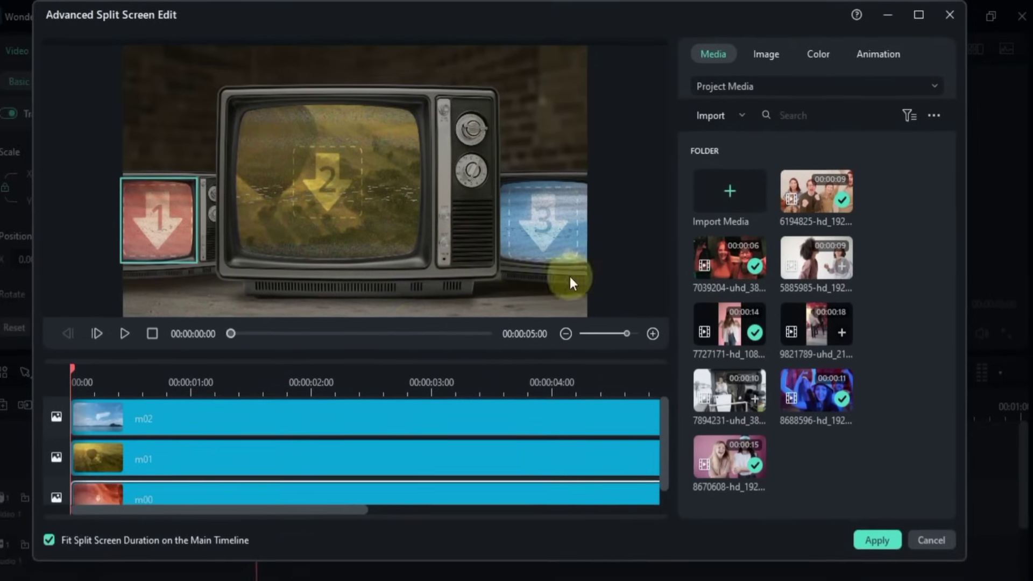
- Put clip 7039204 in the centre TV, 7894231 right and 9821789 left, zooming clips out to fit
left_click_drag(729, 263, 347, 185)
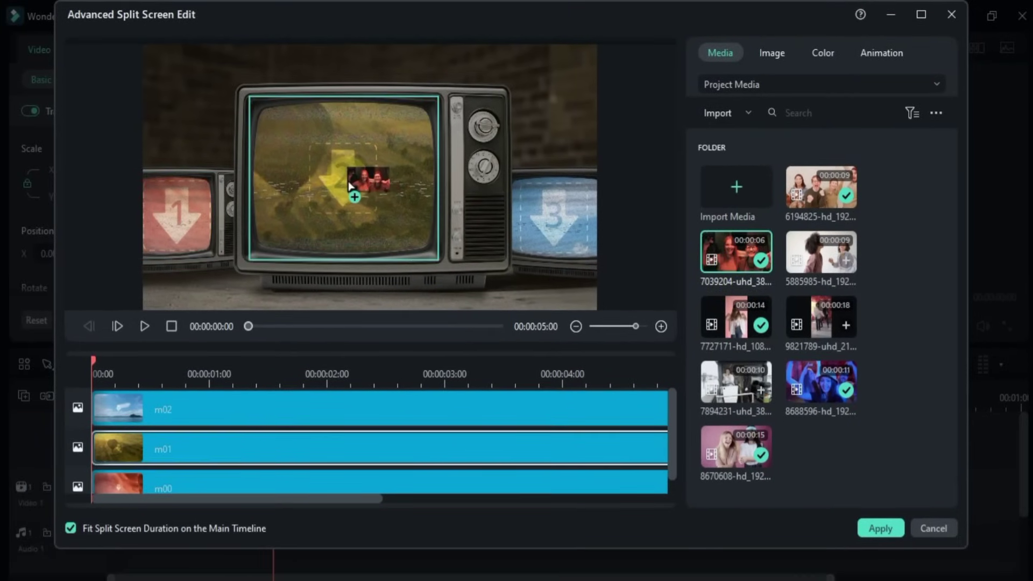
left_click(346, 179)
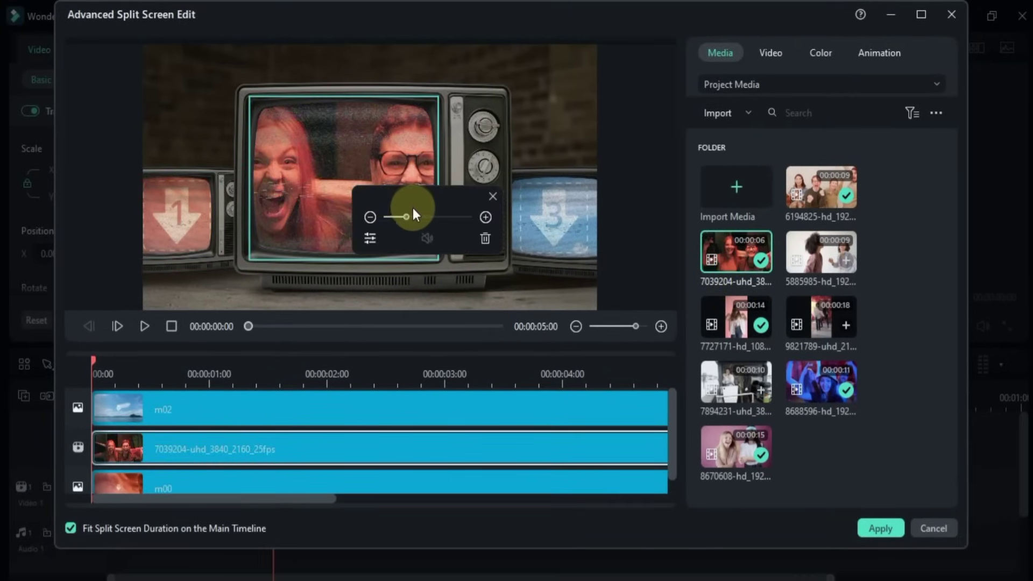
left_click_drag(412, 208, 400, 228)
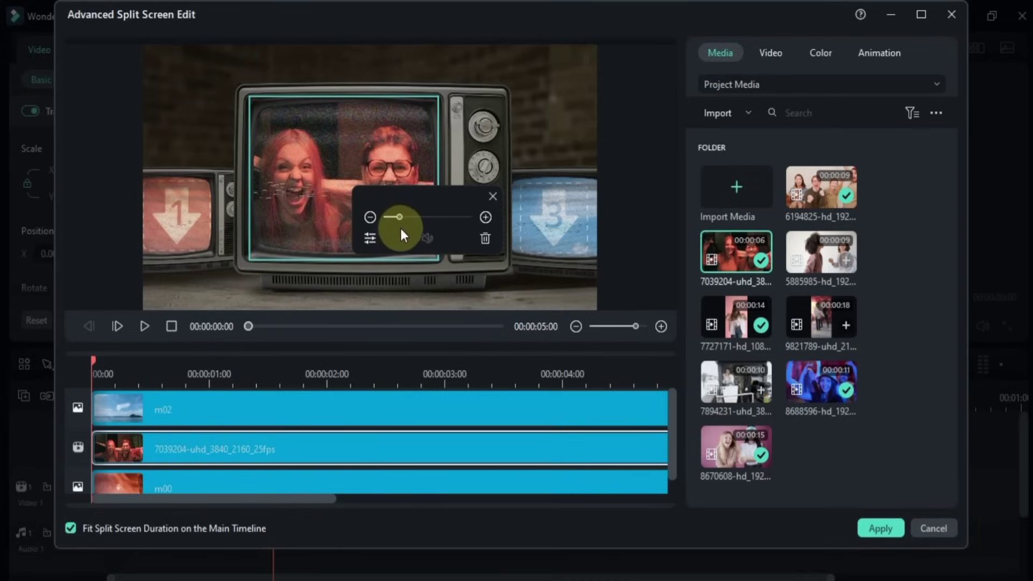
left_click(564, 219)
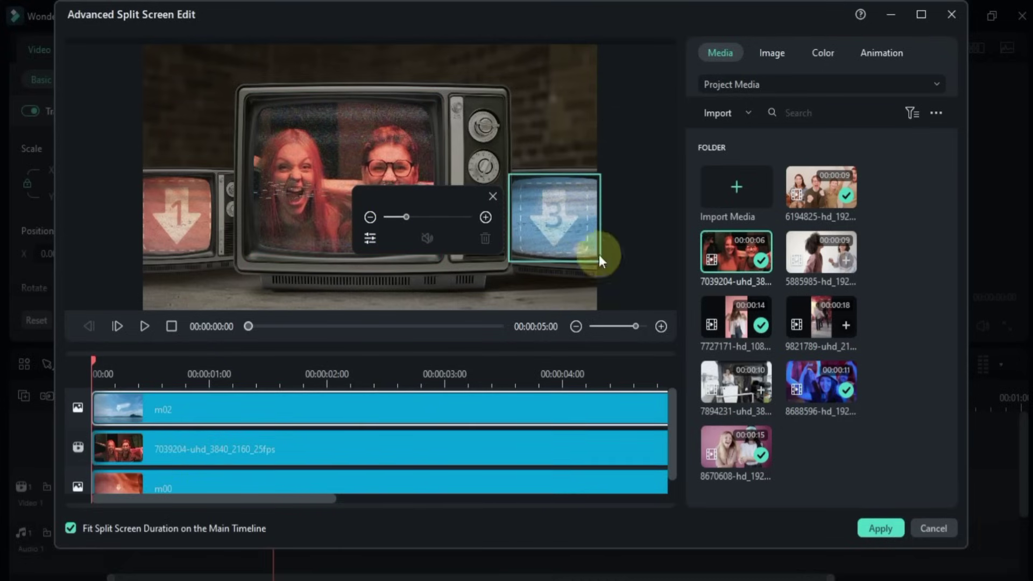
left_click_drag(734, 398, 553, 222)
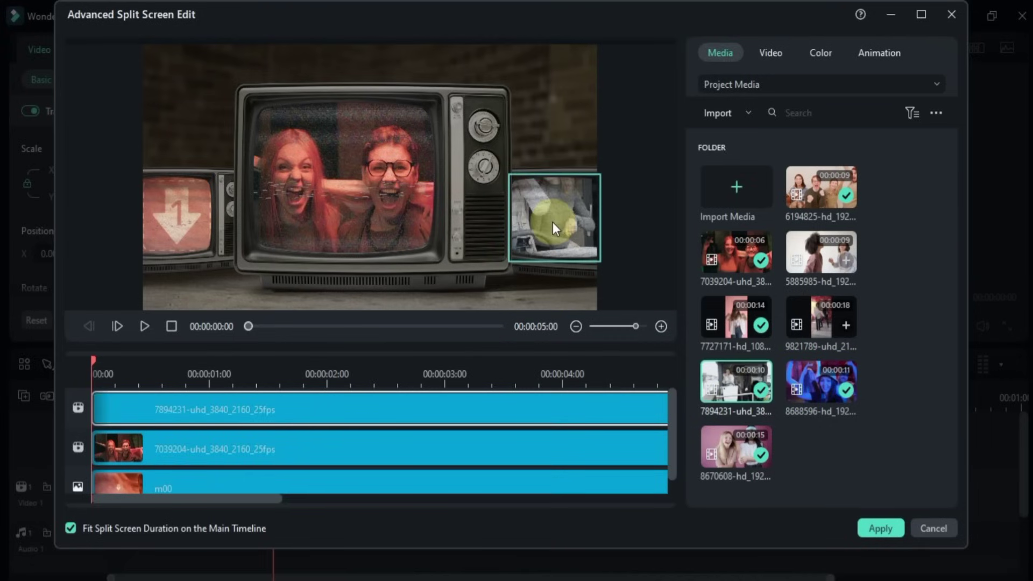
left_click_drag(606, 258, 601, 264)
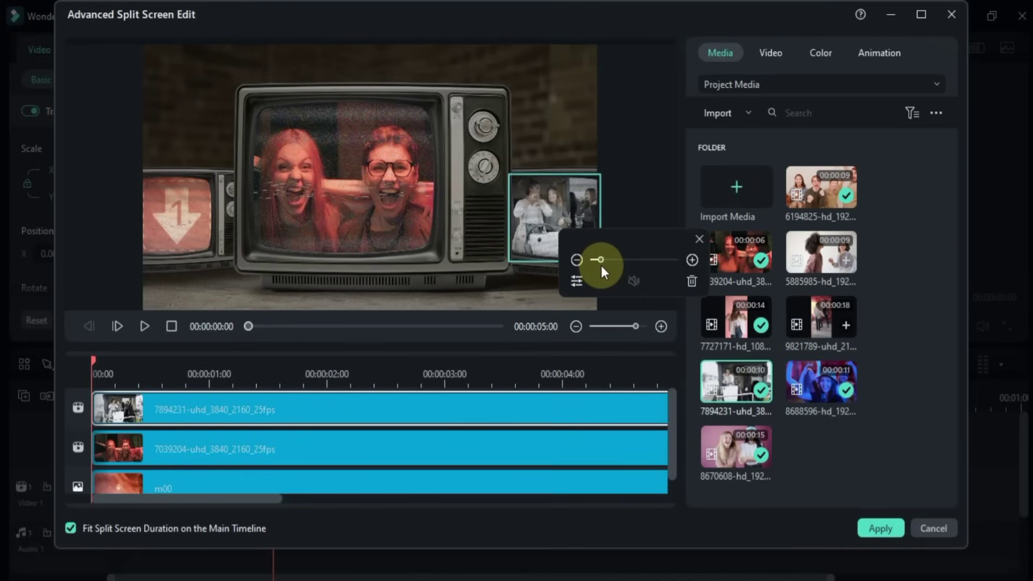
left_click(837, 429)
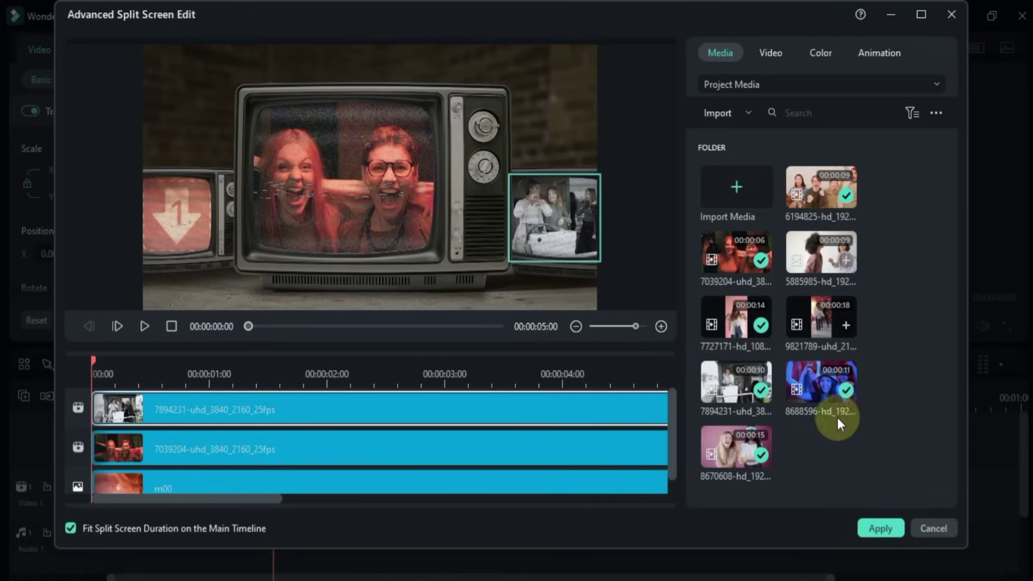
left_click_drag(824, 315, 177, 222)
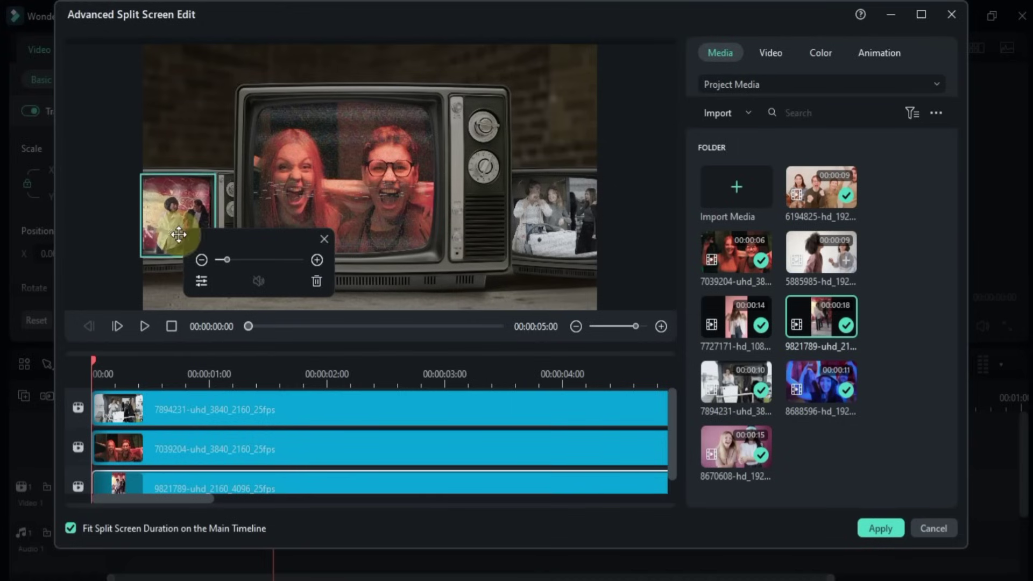
- Apply the filled TV screens and play back the timeline running to 00:00:15:29
left_click(876, 529)
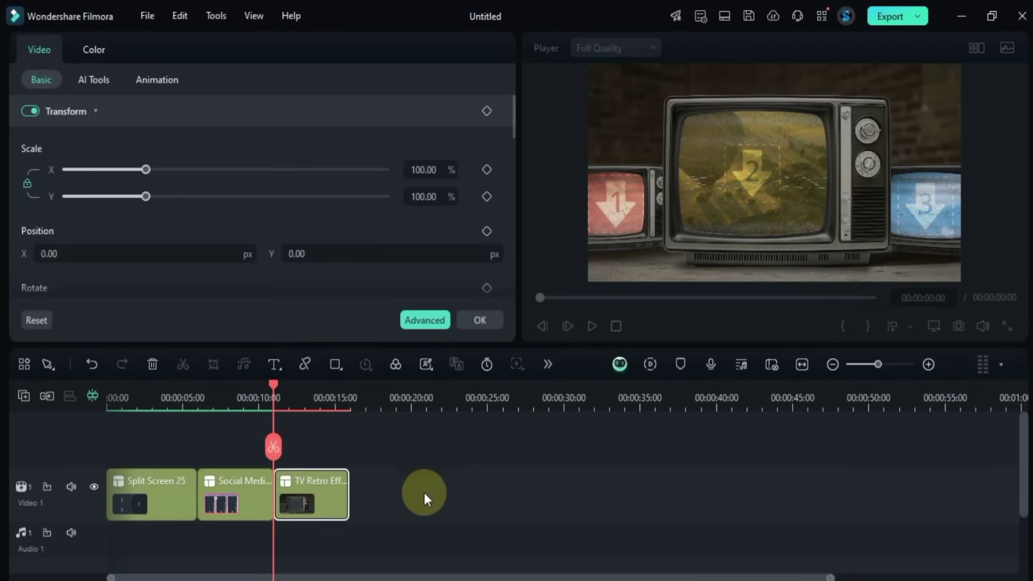
left_click(401, 506)
key("space")
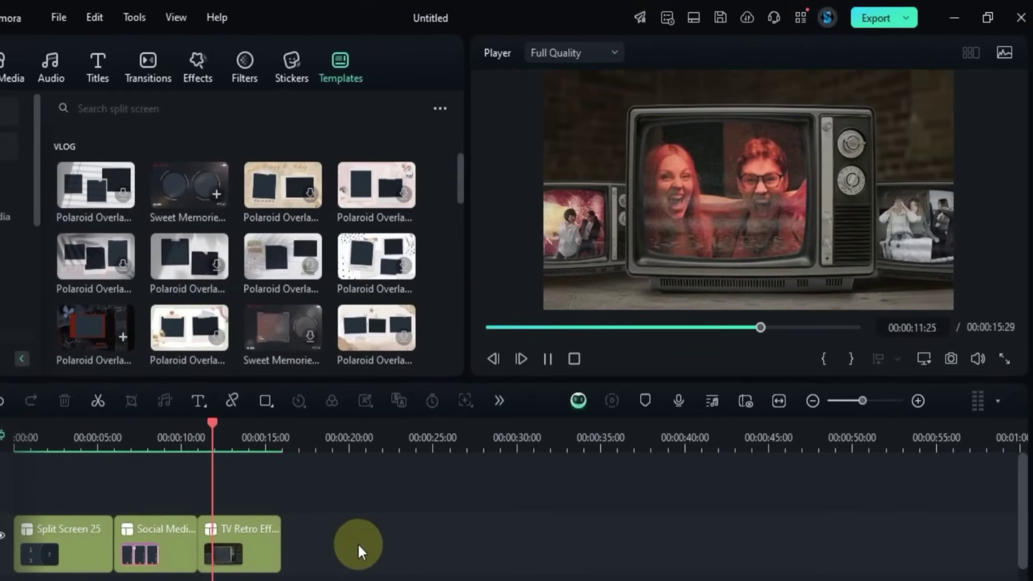